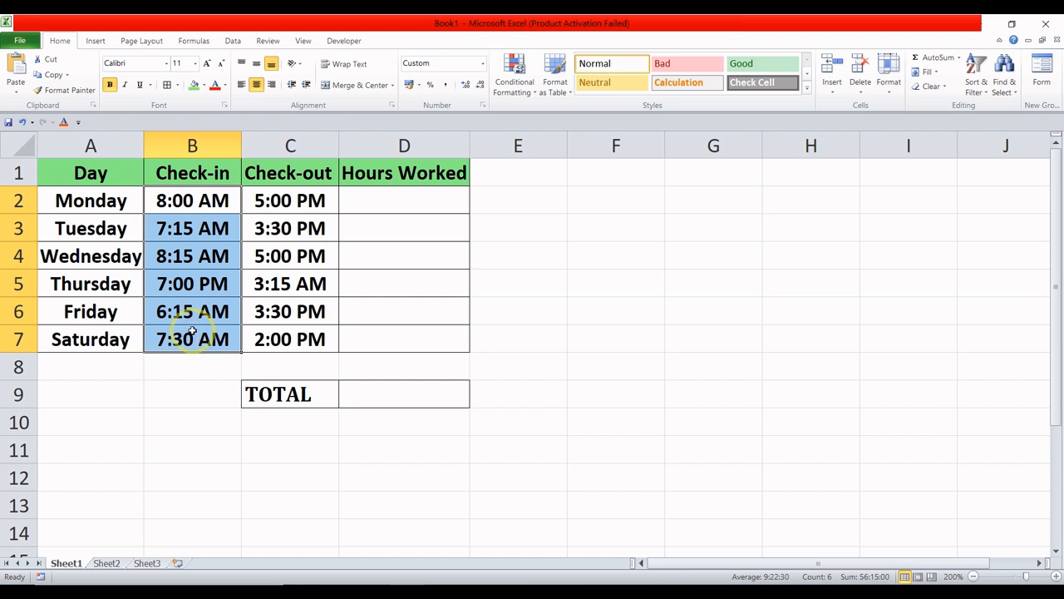
# - Examine the check-in times, check-out times and Hours Worked cells for Monday through Saturday
pyautogui.click(202, 200)
pyautogui.click(203, 232)
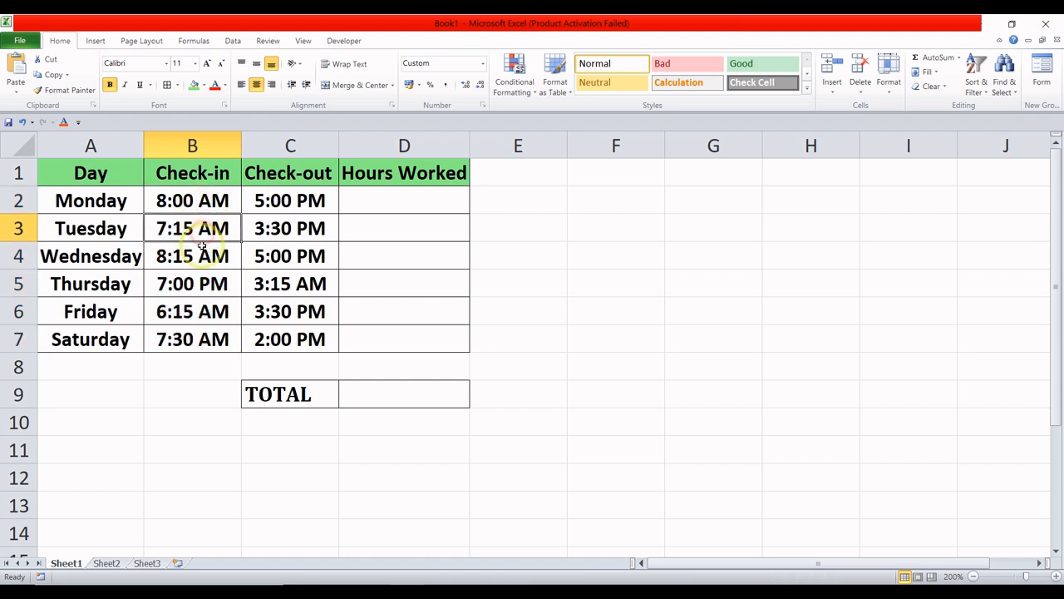
pyautogui.click(195, 256)
pyautogui.click(198, 284)
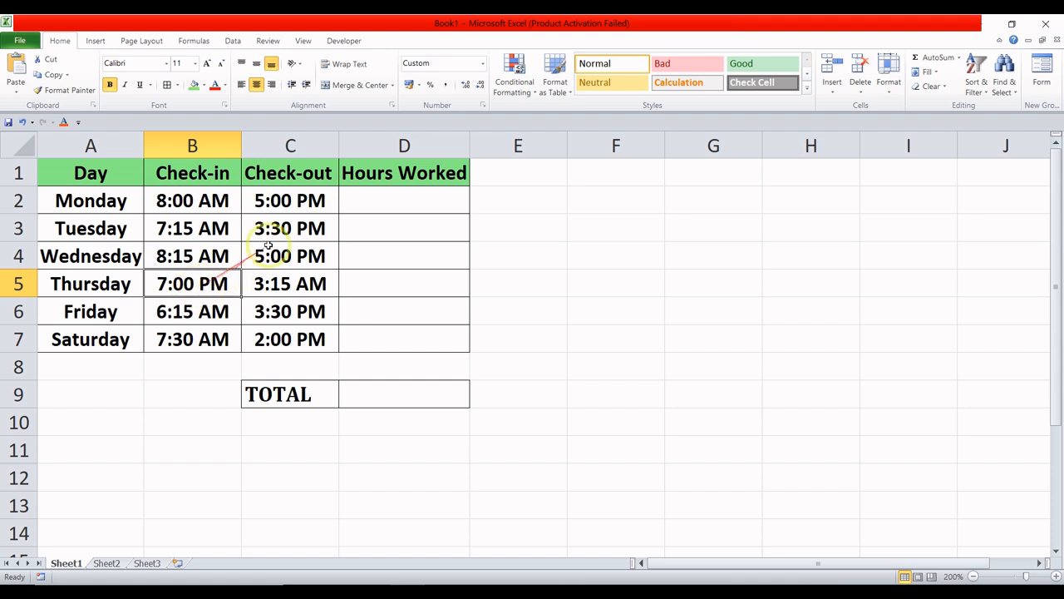
pyautogui.moveTo(285, 200); pyautogui.dragTo(301, 333)
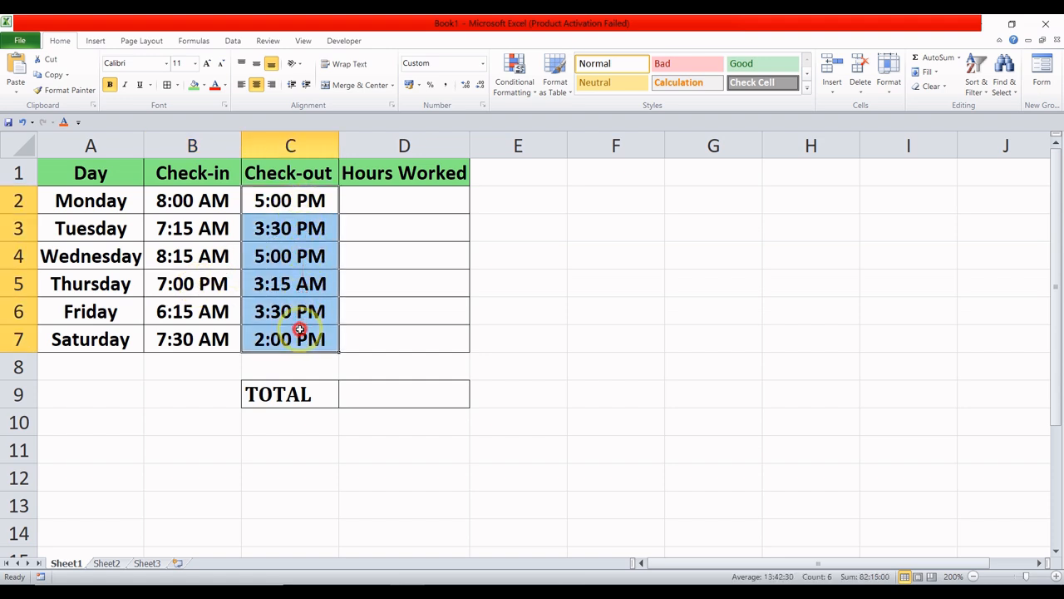
pyautogui.click(309, 210)
pyautogui.click(305, 232)
pyautogui.click(304, 254)
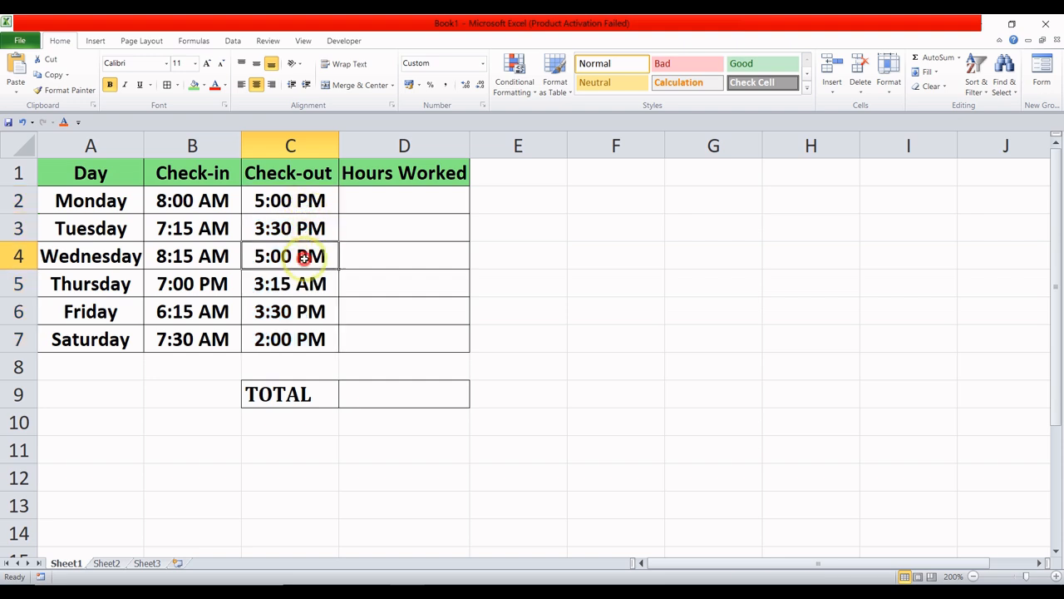
pyautogui.moveTo(393, 222); pyautogui.dragTo(386, 331)
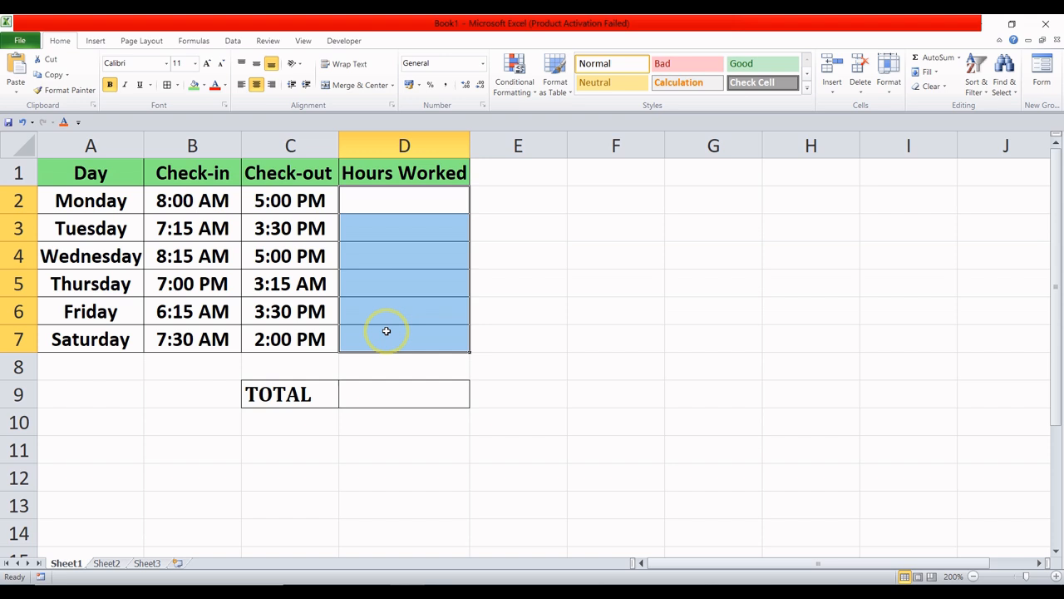
pyautogui.click(404, 201)
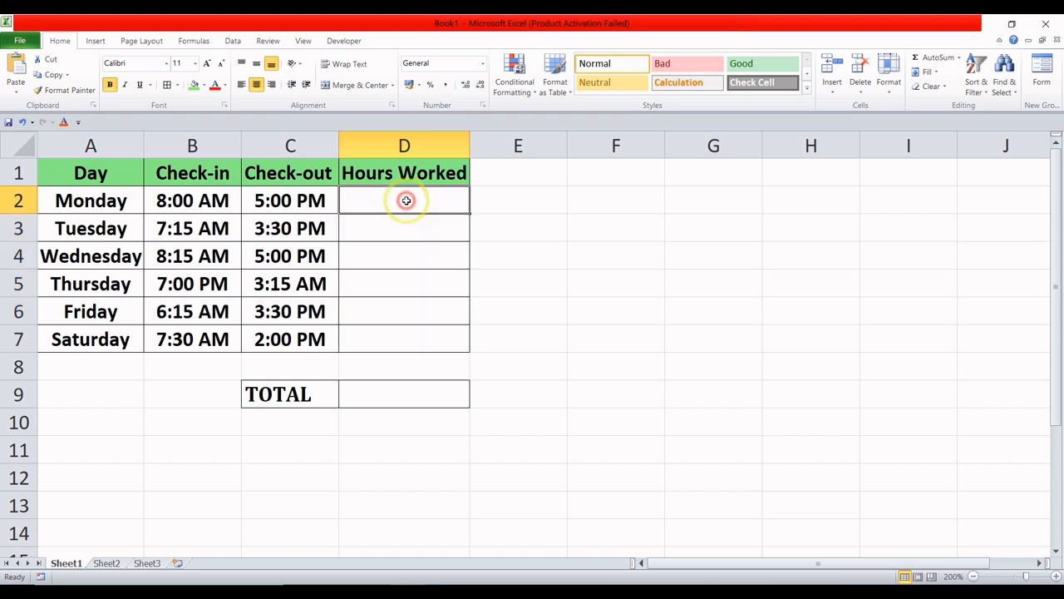
pyautogui.click(405, 224)
# - Enter the formula =(C2-B2)*24 in Monday's Hours Worked cell, D2
pyautogui.click(406, 197)
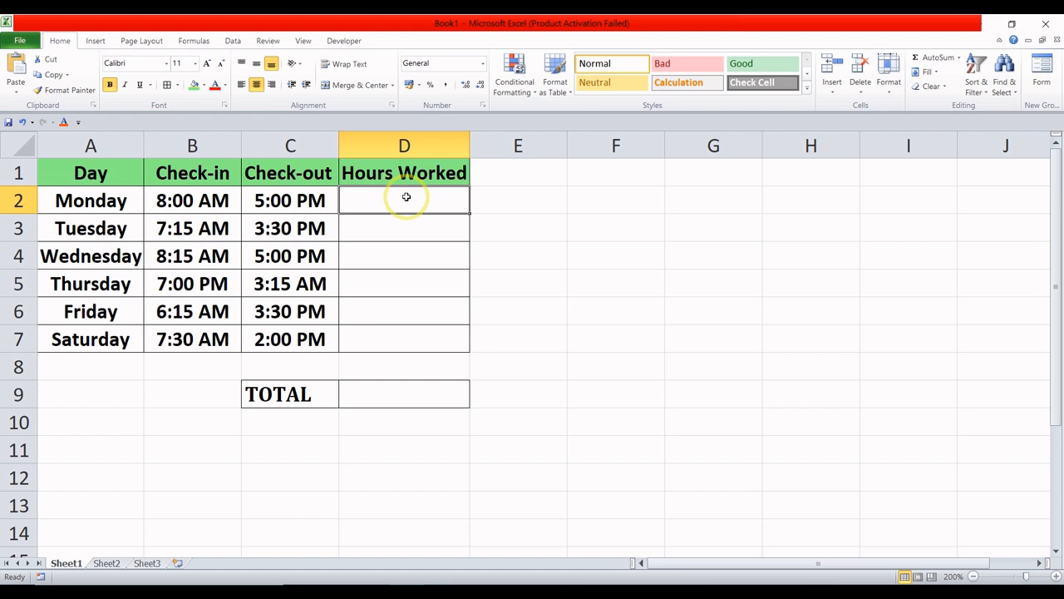
pyautogui.write('=')
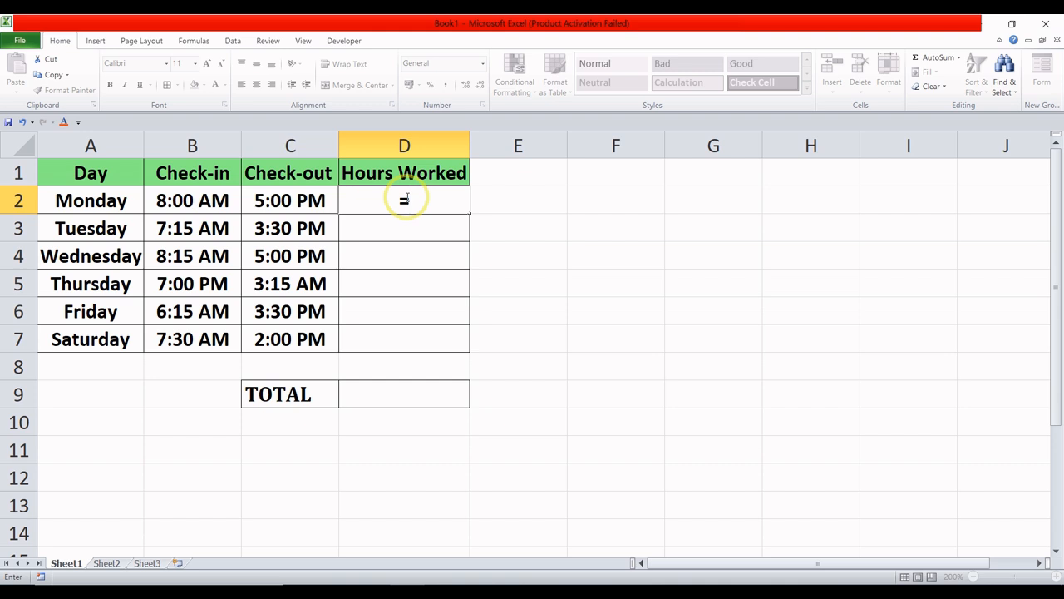
pyautogui.write('(')
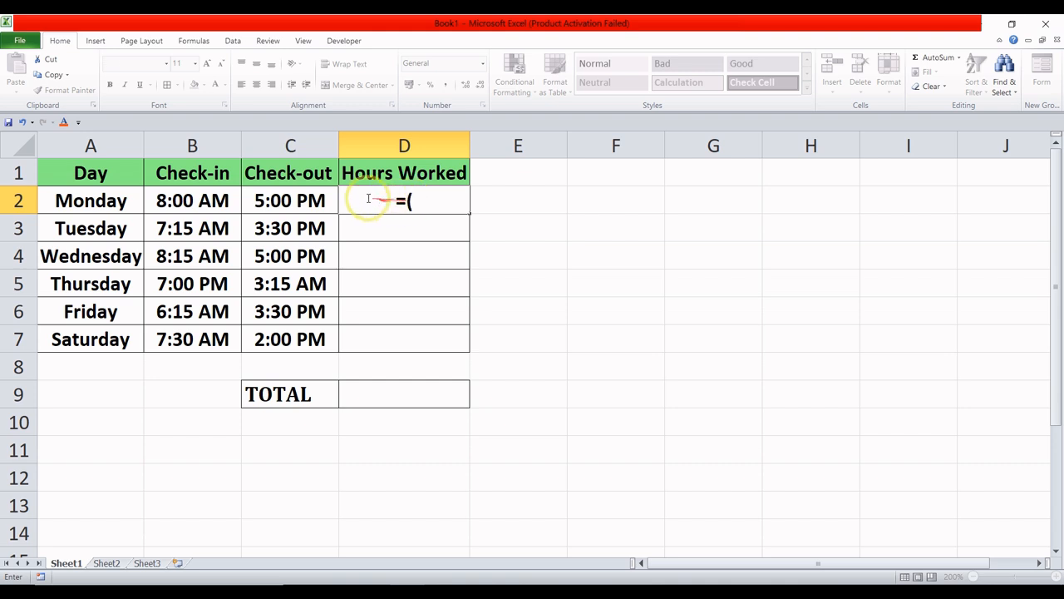
pyautogui.click(315, 197)
pyautogui.write('-')
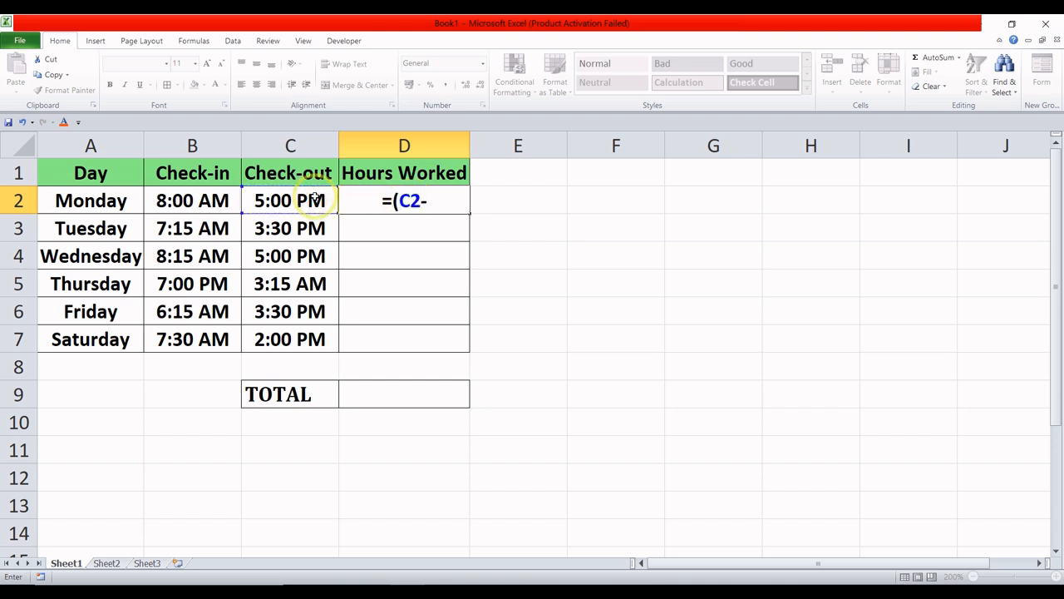
pyautogui.click(218, 201)
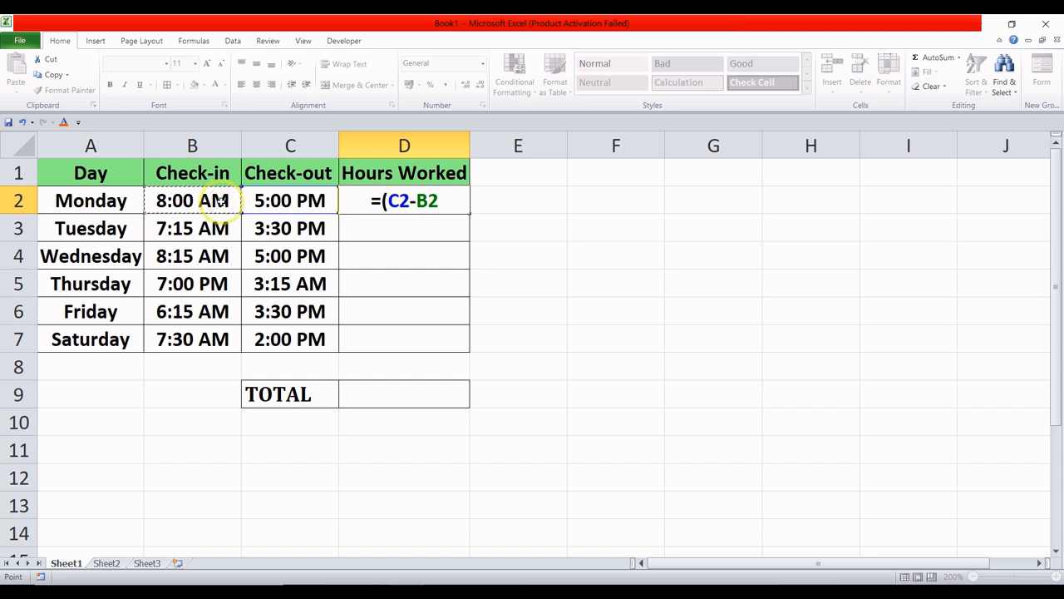
pyautogui.write(')')
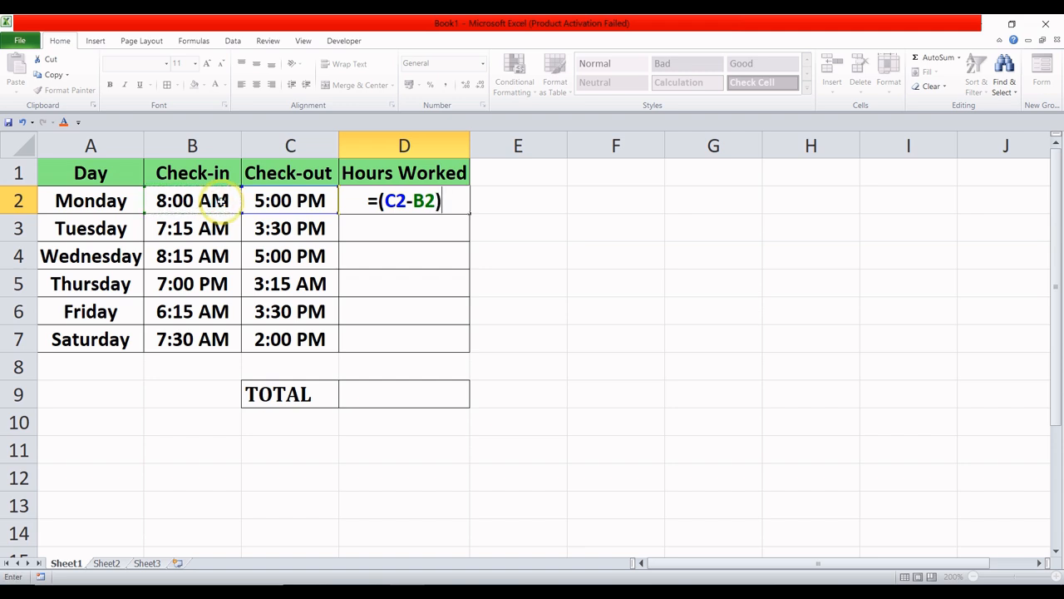
pyautogui.write('*24')
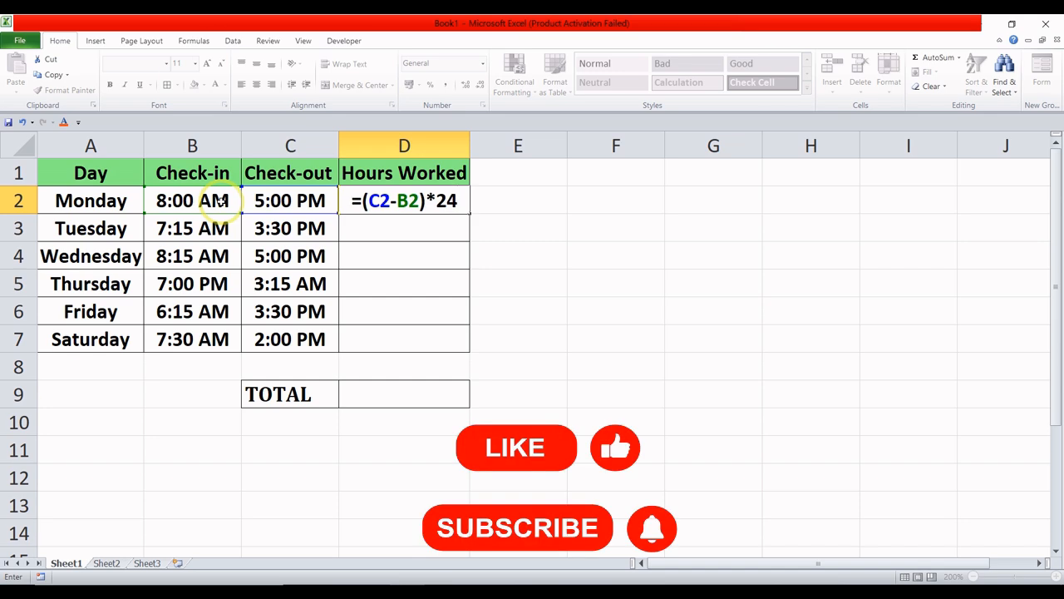
pyautogui.press('Return')
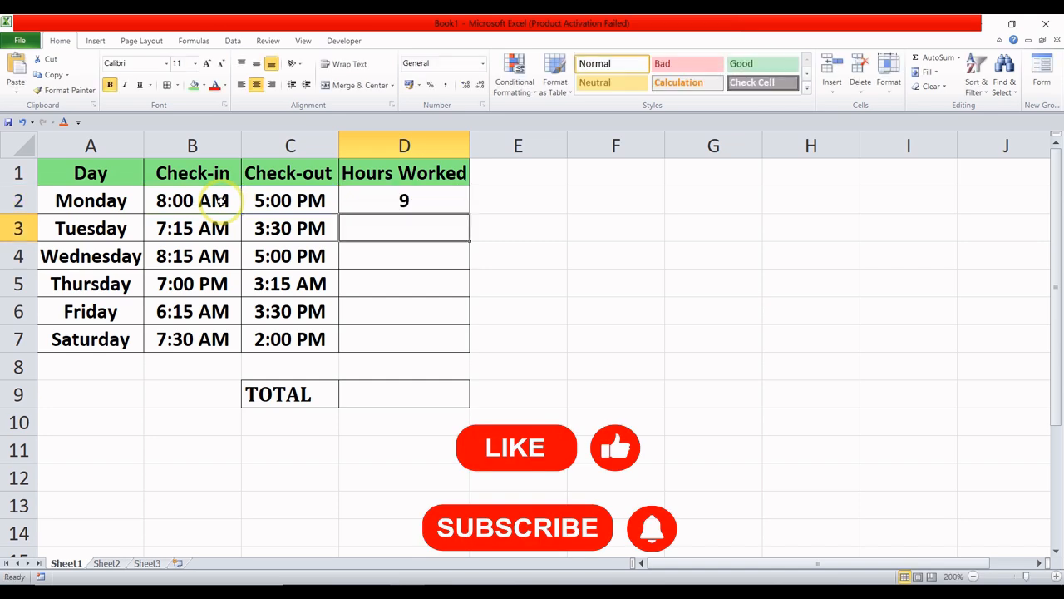
# - Fill Monday's Hours Worked formula down through Saturday in D7 and check the result for each day
pyautogui.click(396, 208)
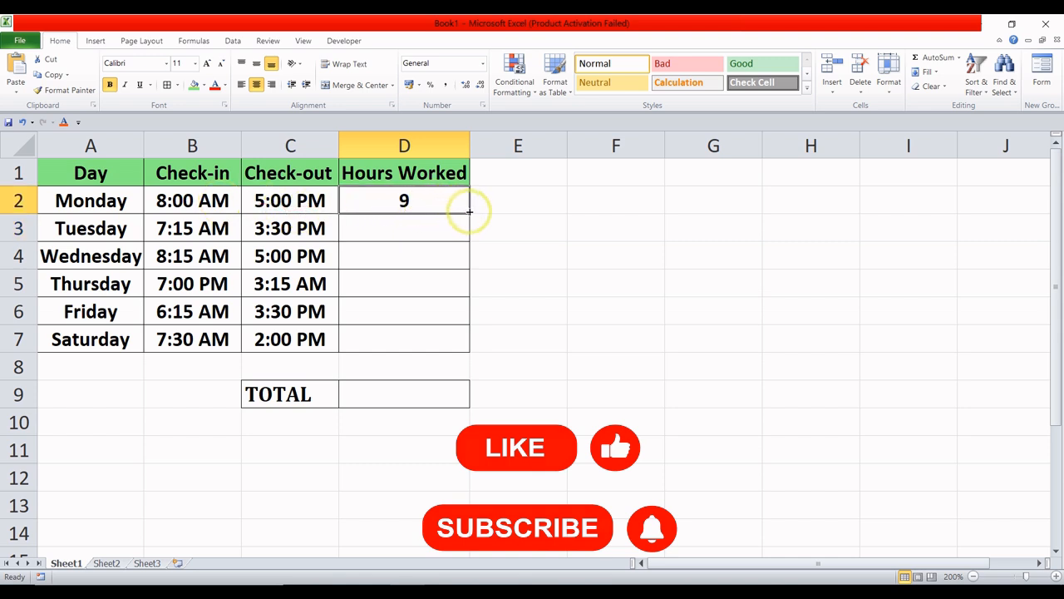
pyautogui.moveTo(469, 212); pyautogui.dragTo(468, 344)
pyautogui.click(432, 285)
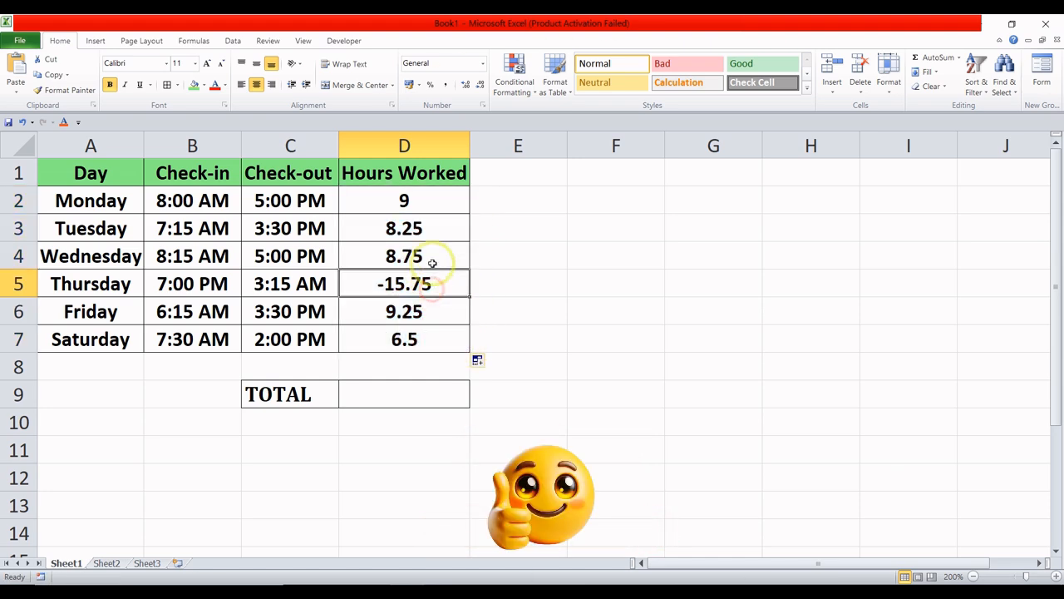
pyautogui.click(430, 229)
pyautogui.click(434, 250)
pyautogui.click(429, 311)
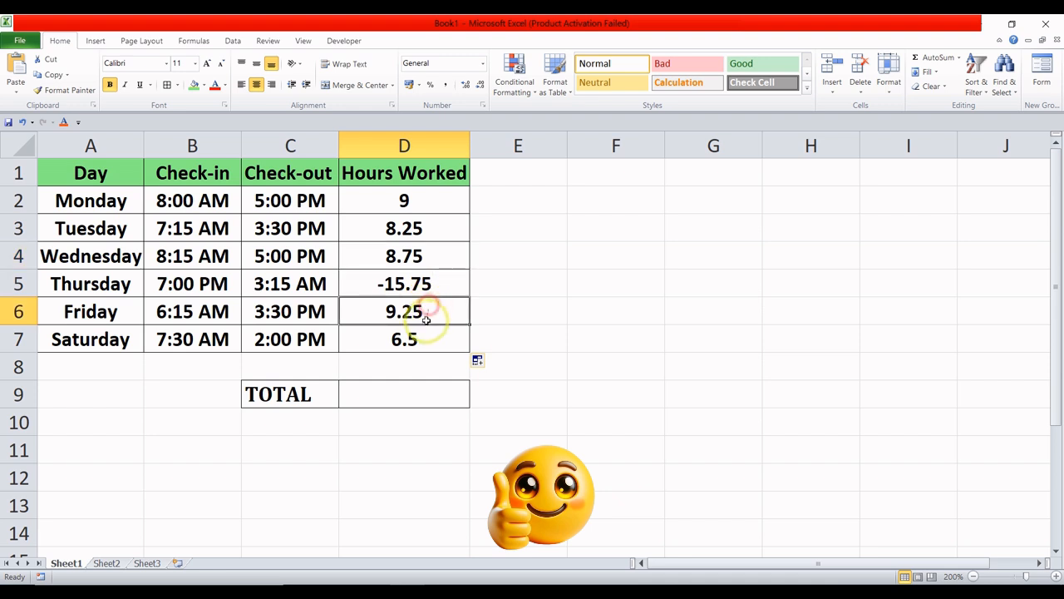
pyautogui.click(418, 335)
pyautogui.click(433, 285)
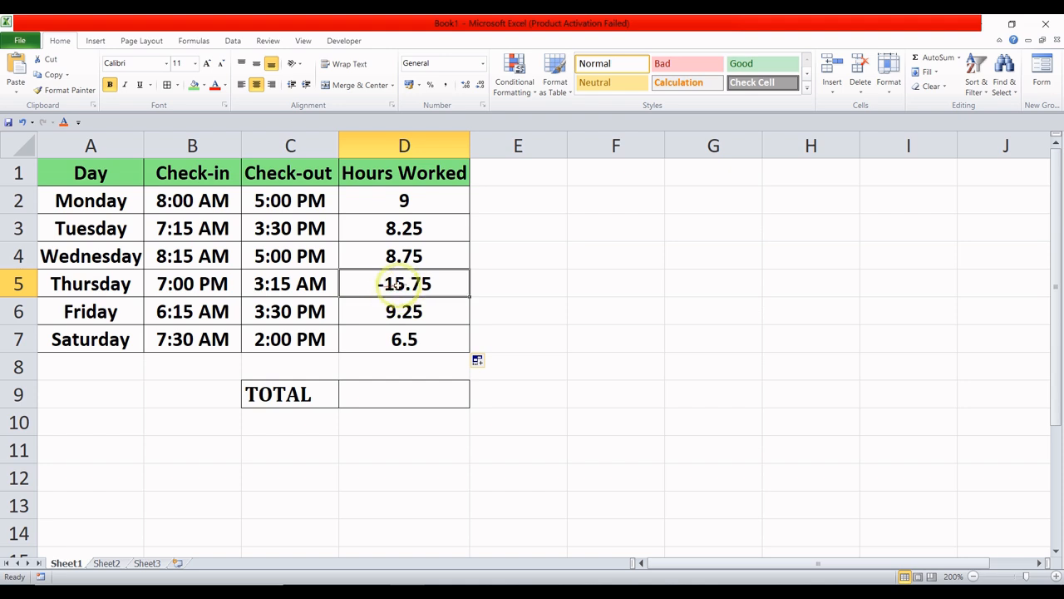
pyautogui.click(420, 310)
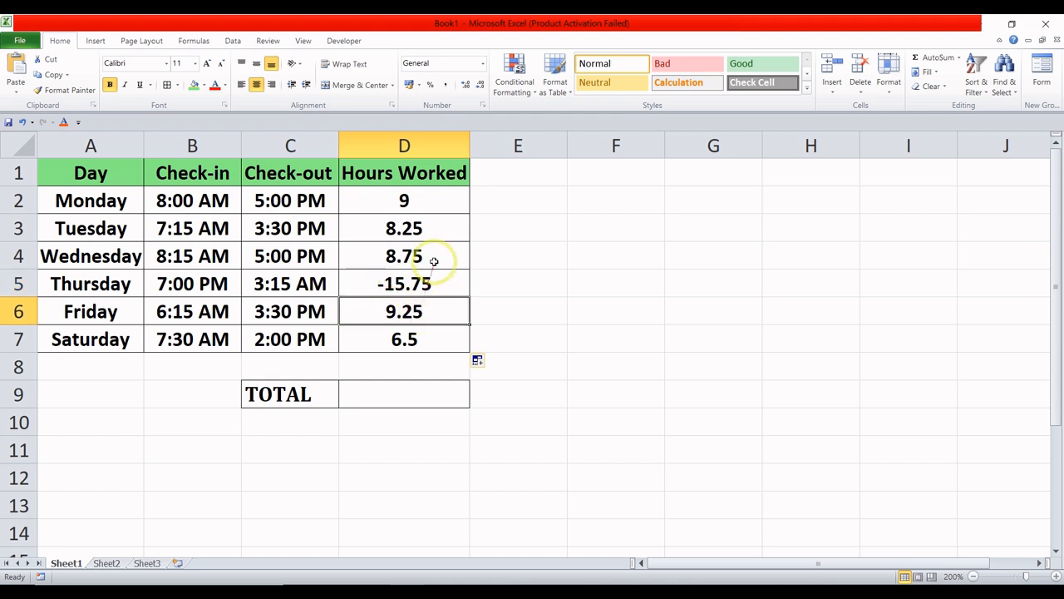
# - Clear the Hours Worked formulas from D2:D7
pyautogui.click(438, 205)
pyautogui.moveTo(439, 204); pyautogui.dragTo(435, 332)
pyautogui.press('Delete')
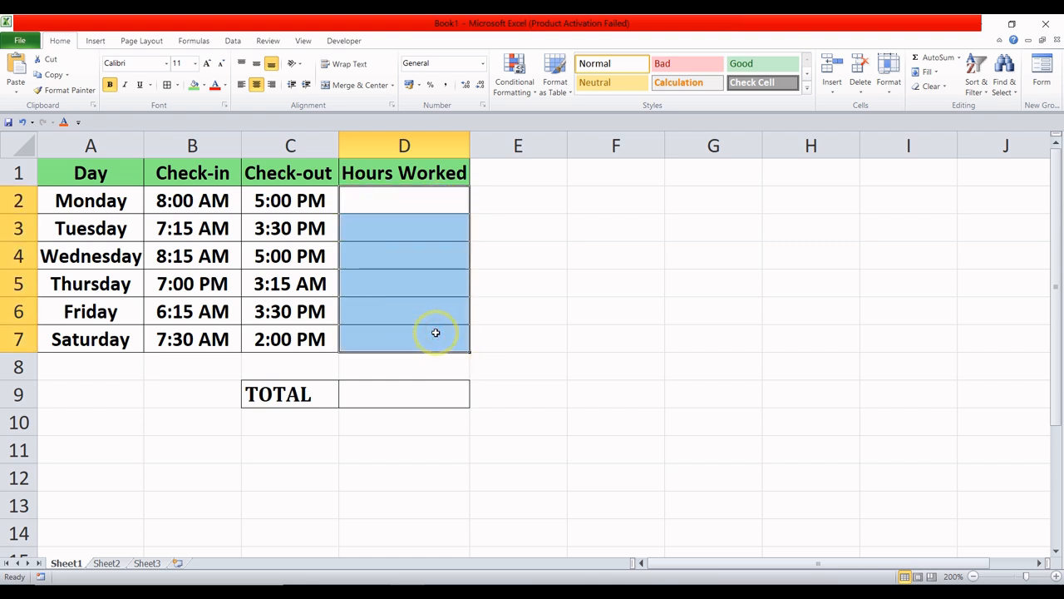
# - Start an IF formula in Monday's Hours Worked cell, D2, with the logical test C2>B2
pyautogui.click(422, 206)
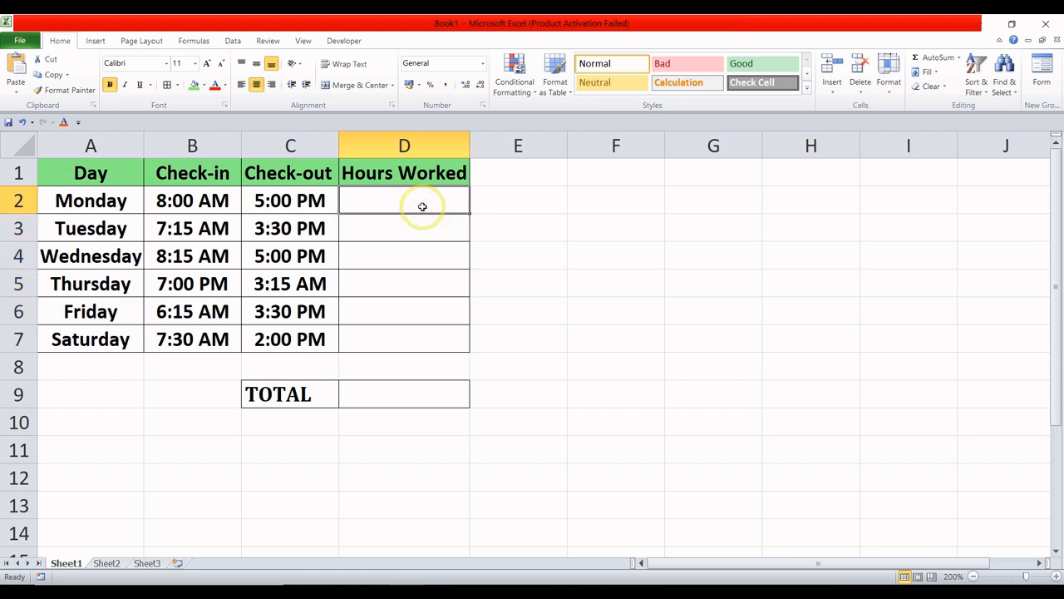
pyautogui.write('=IF')
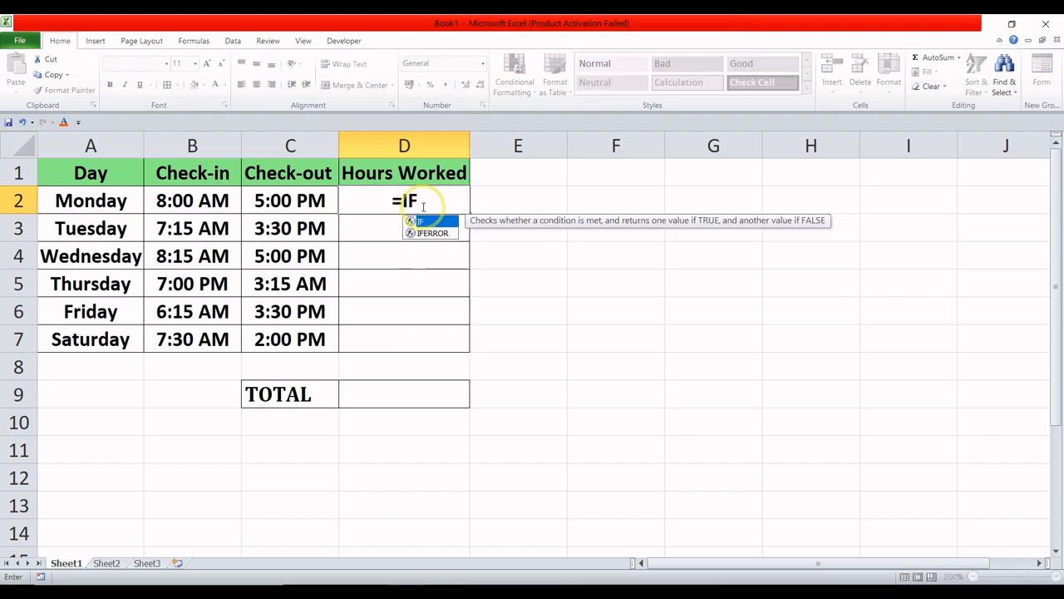
pyautogui.write('(')
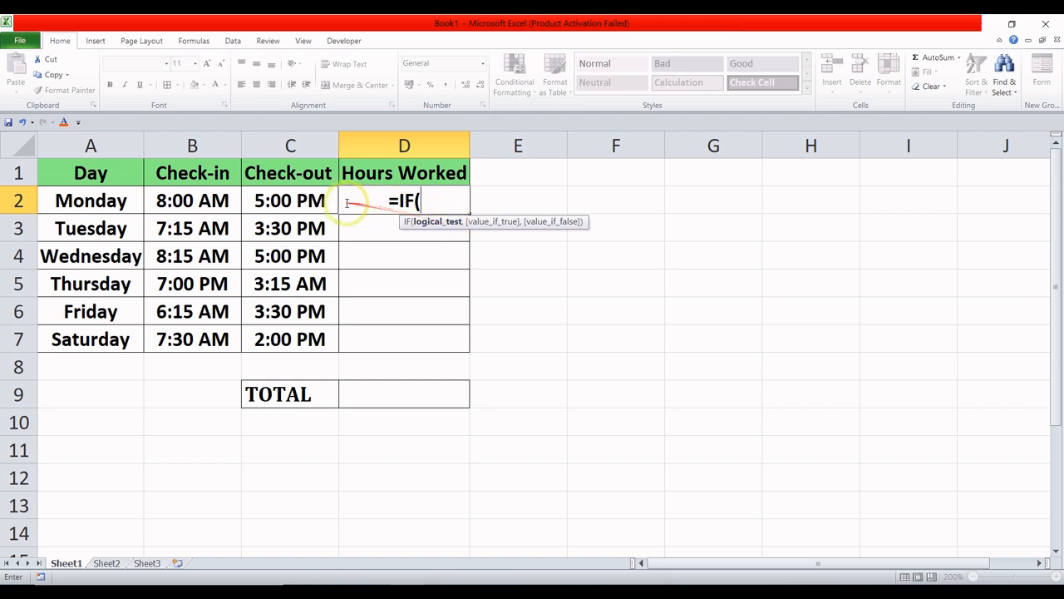
pyautogui.click(319, 200)
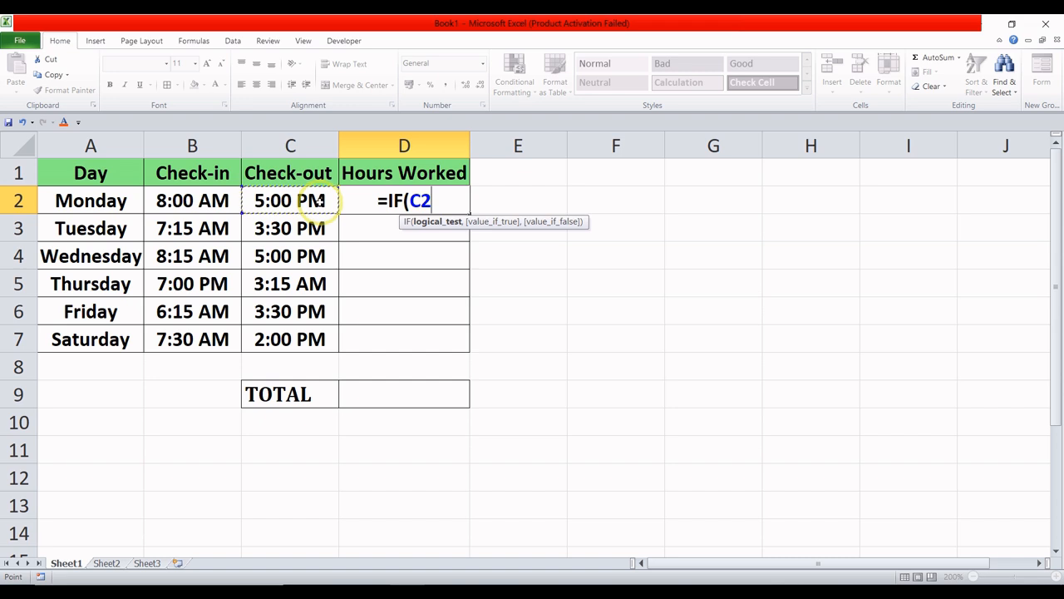
pyautogui.write('>')
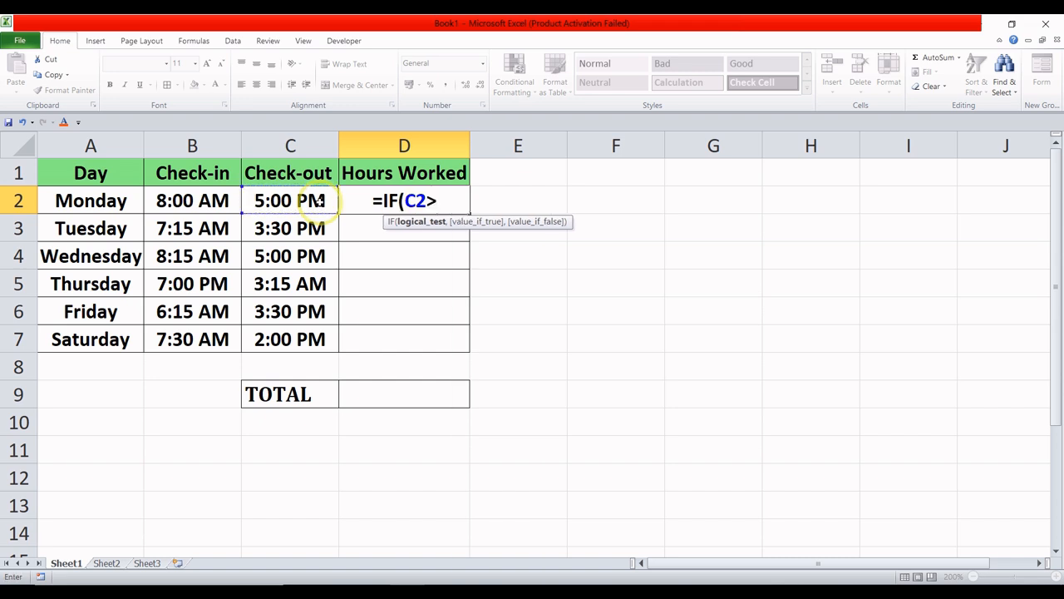
pyautogui.click(221, 200)
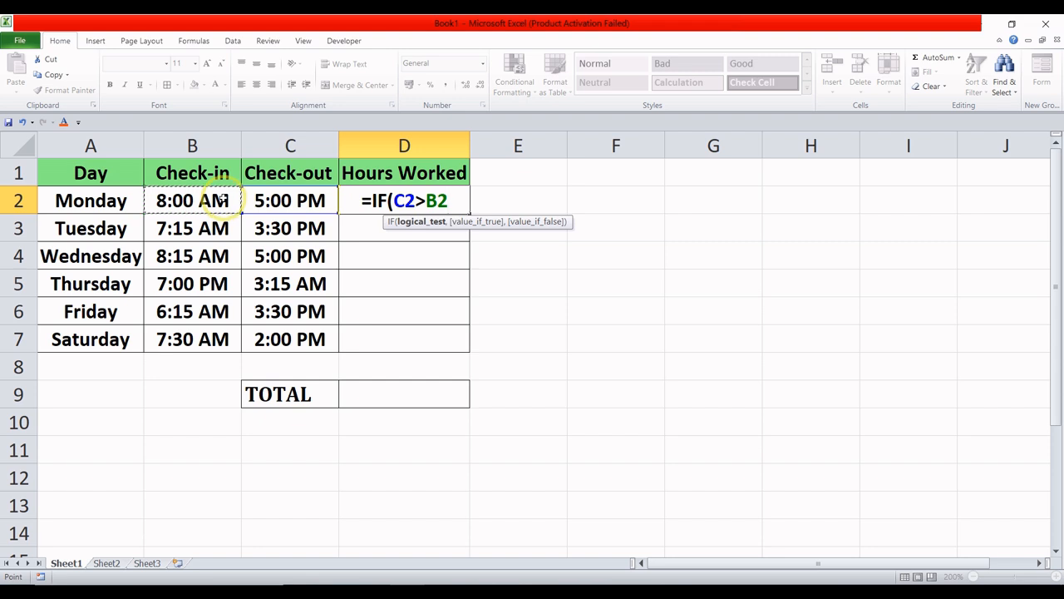
pyautogui.write(',')
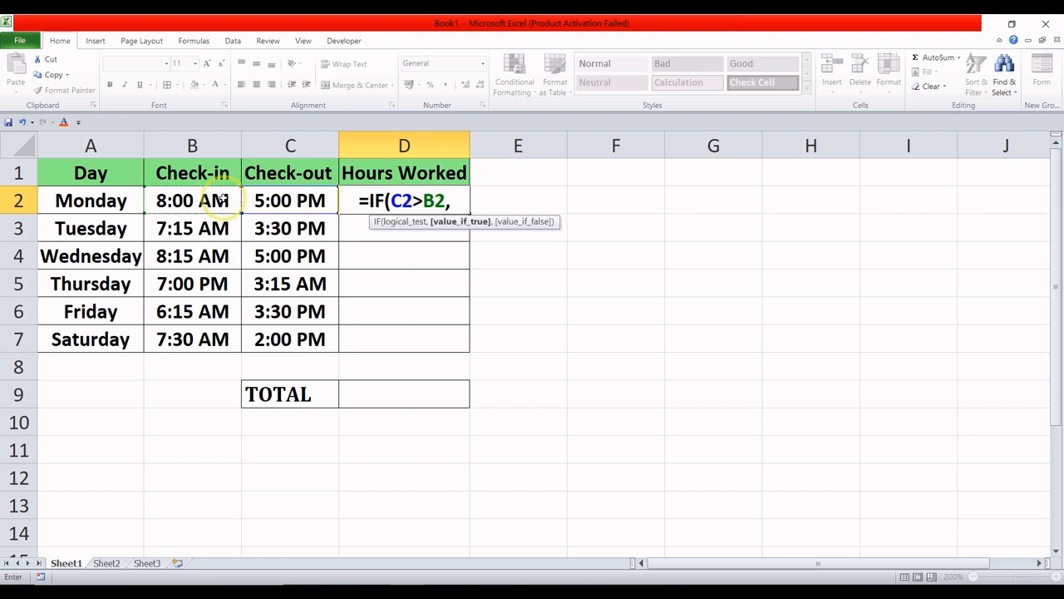
pyautogui.write('(')
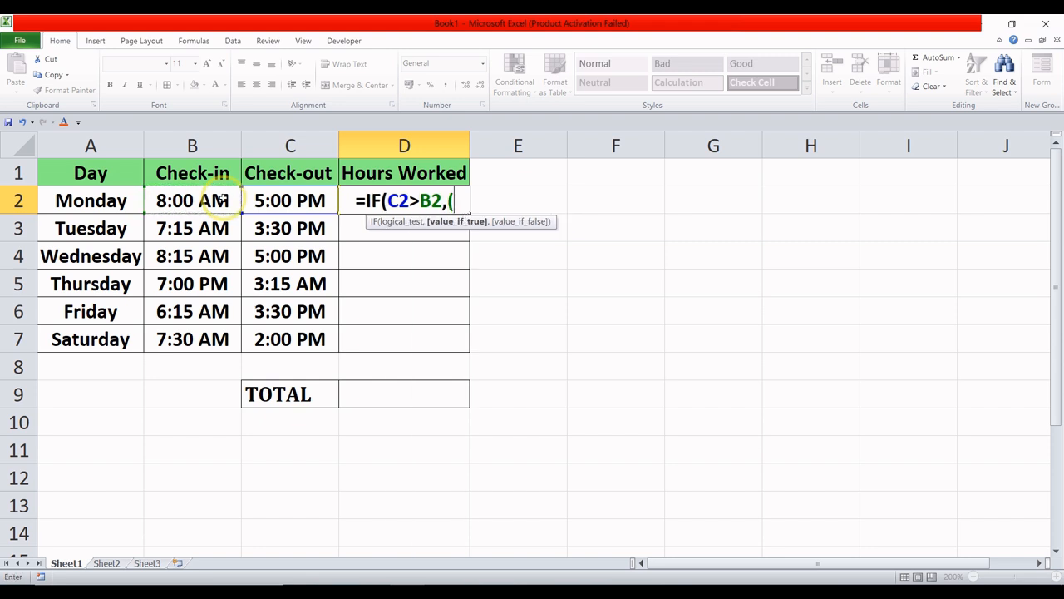
# - Add (C2-B2) as the value-if-true argument of the IF formula in D2
pyautogui.click(301, 201)
pyautogui.write('-')
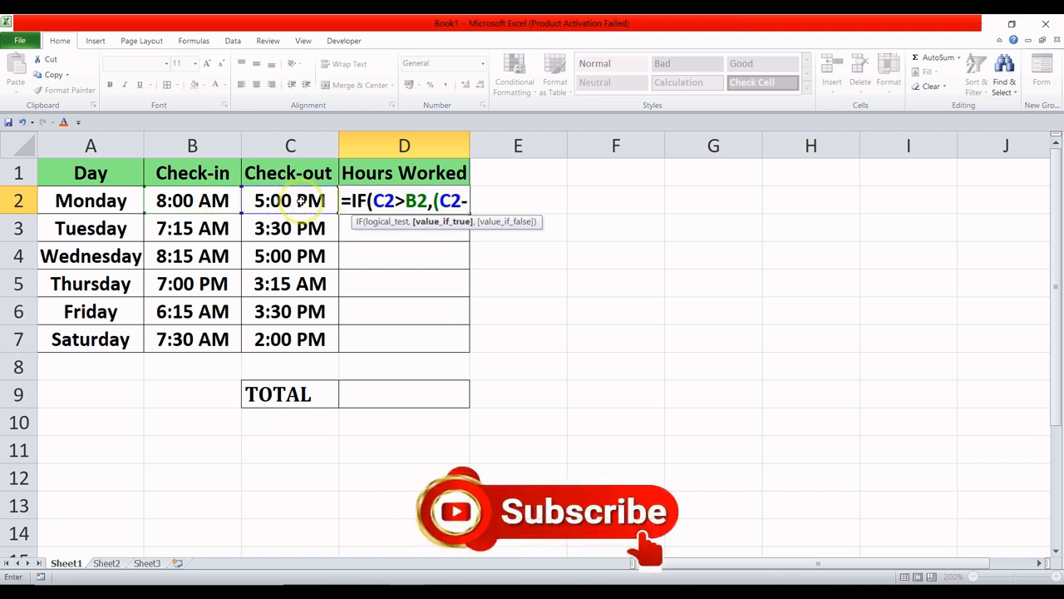
pyautogui.click(177, 200)
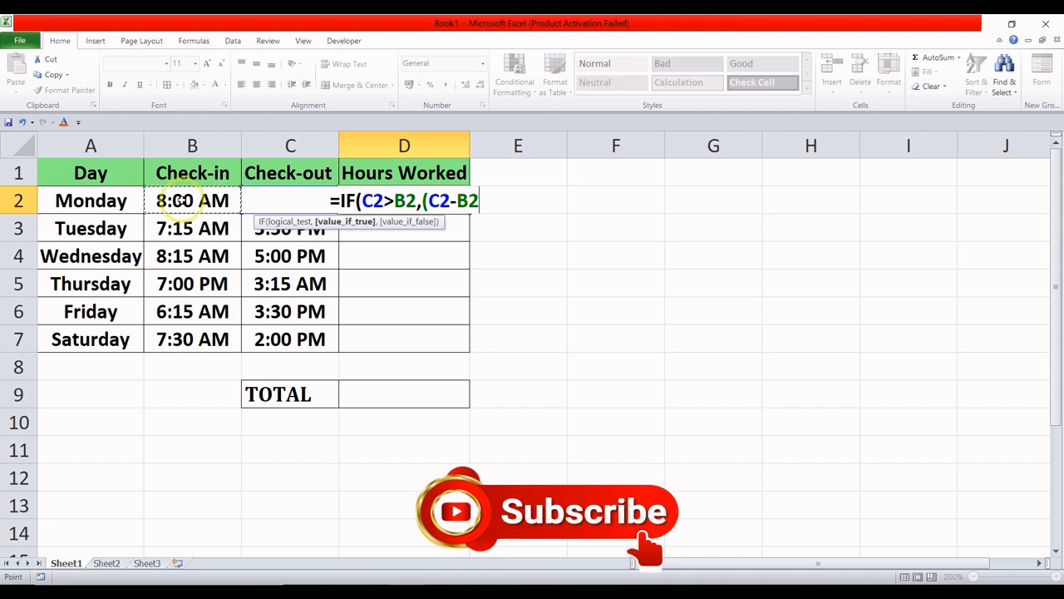
pyautogui.write(')')
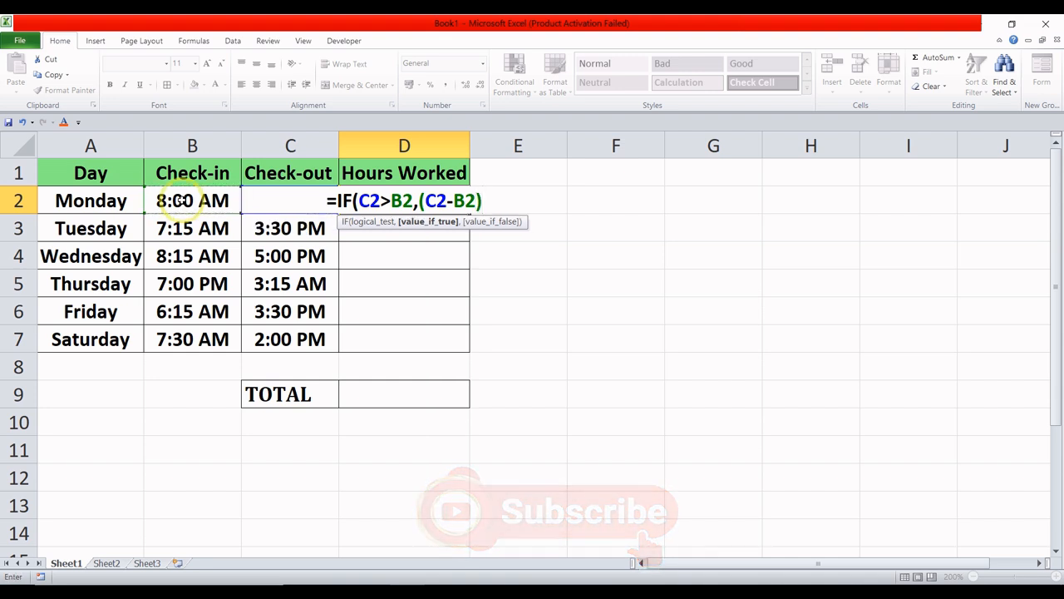
pyautogui.write(',')
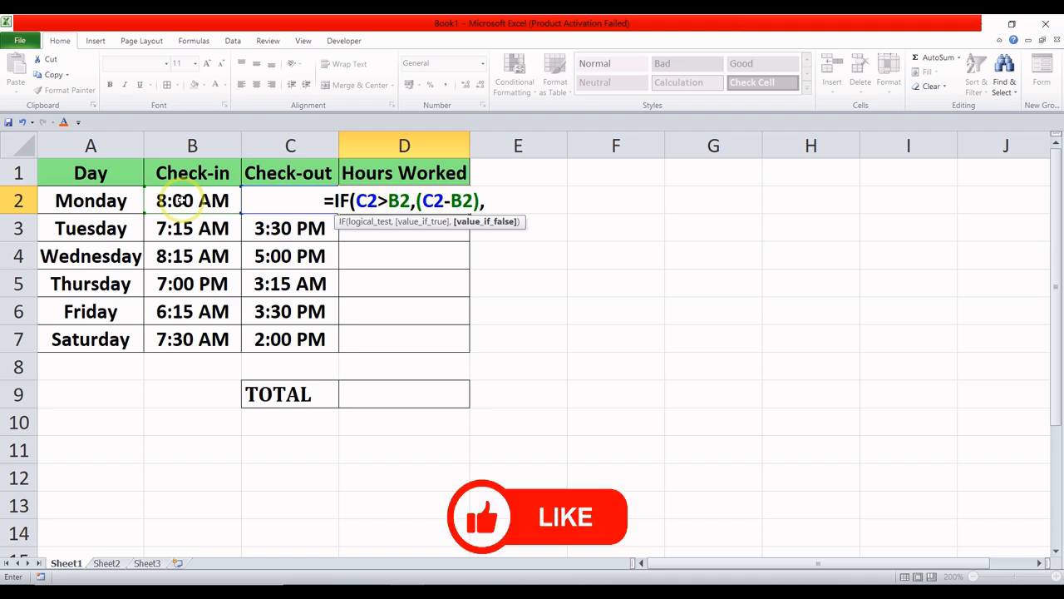
pyautogui.write('(')
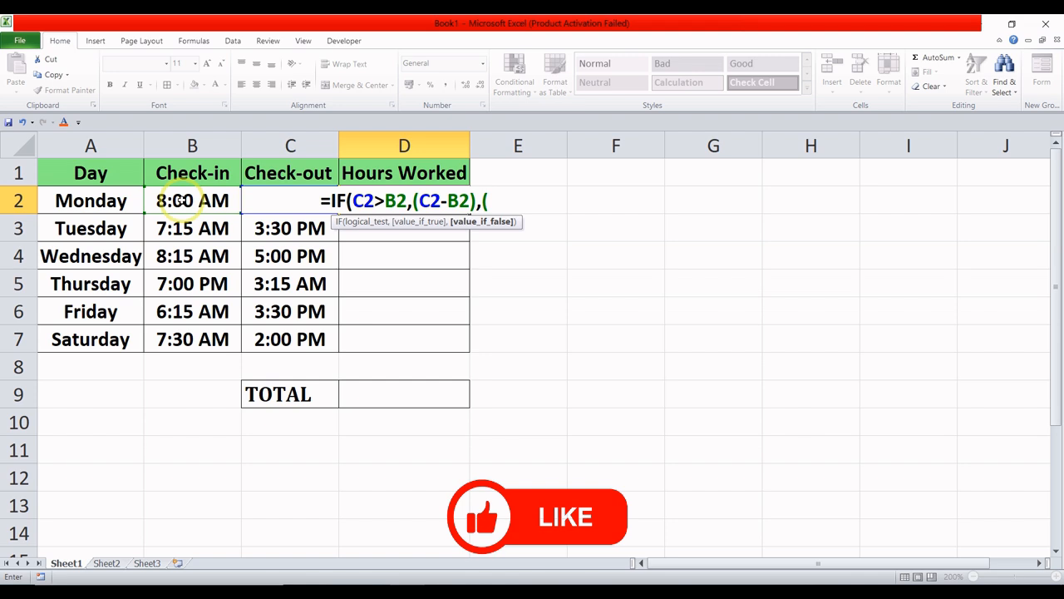
pyautogui.write('C2')
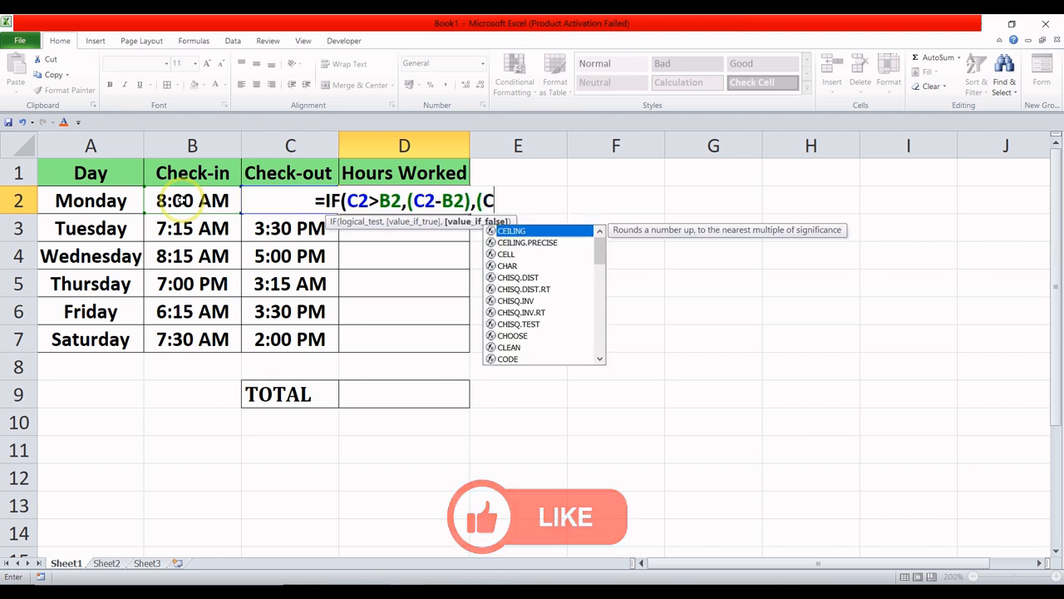
pyautogui.write('-B2')
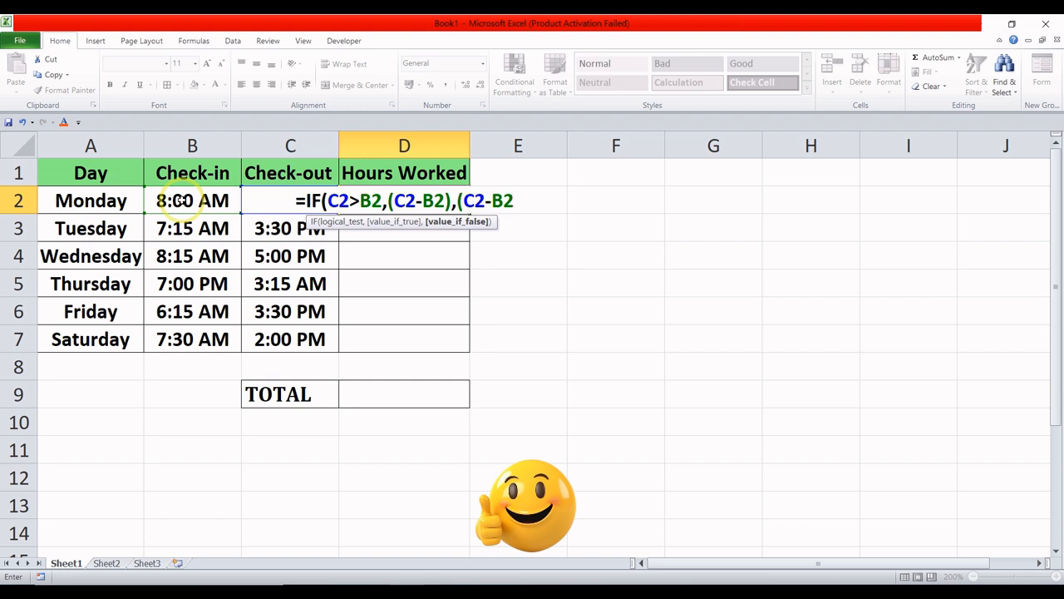
pyautogui.write('+')
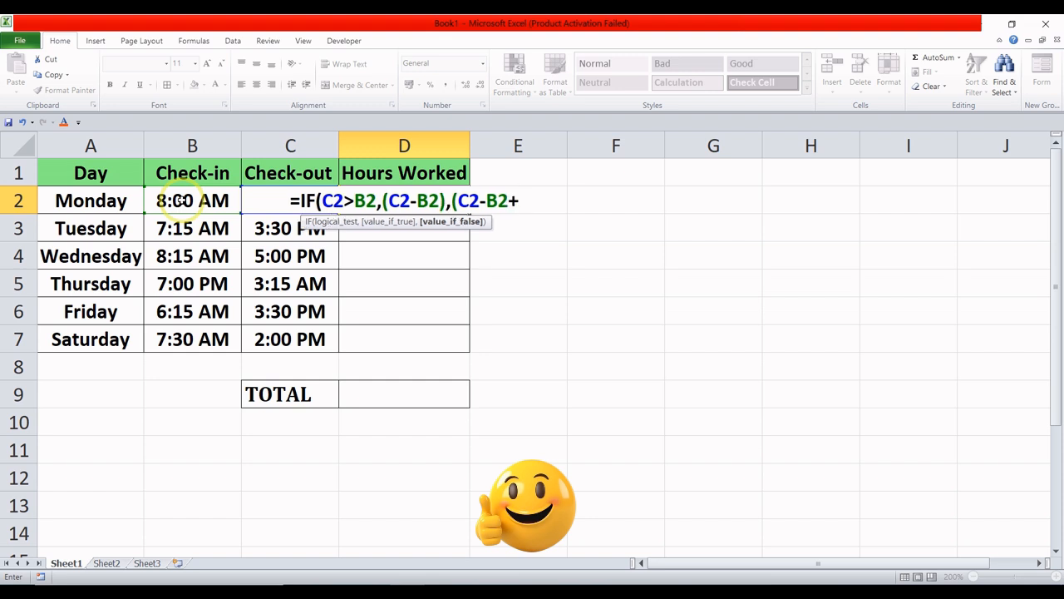
pyautogui.write('1')
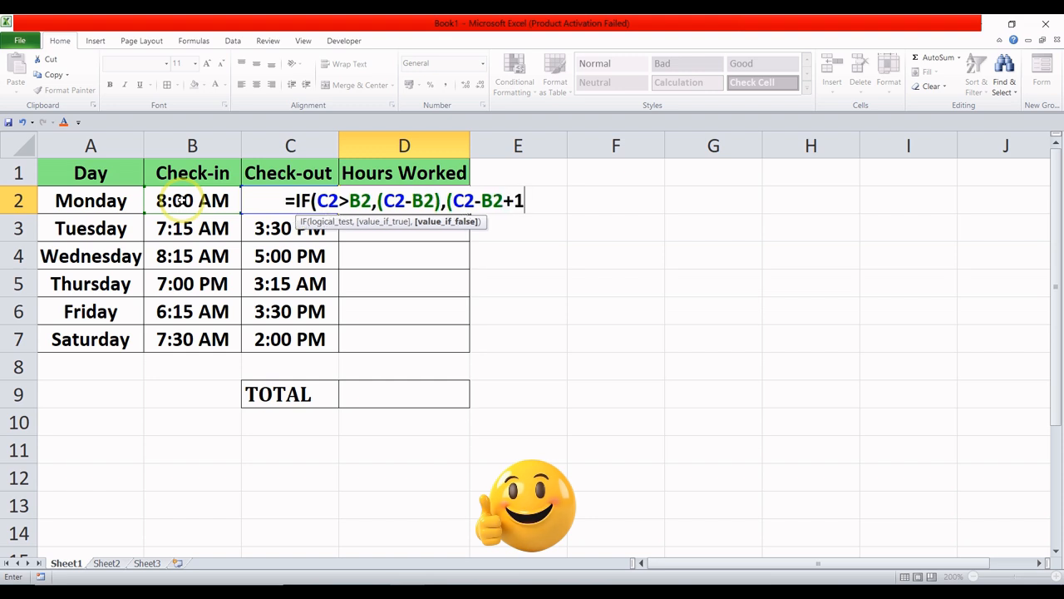
# - Add (C2-B2+1) as the value-if-false argument in D2 and close the IF function's parentheses
pyautogui.doubleClick(519, 200)
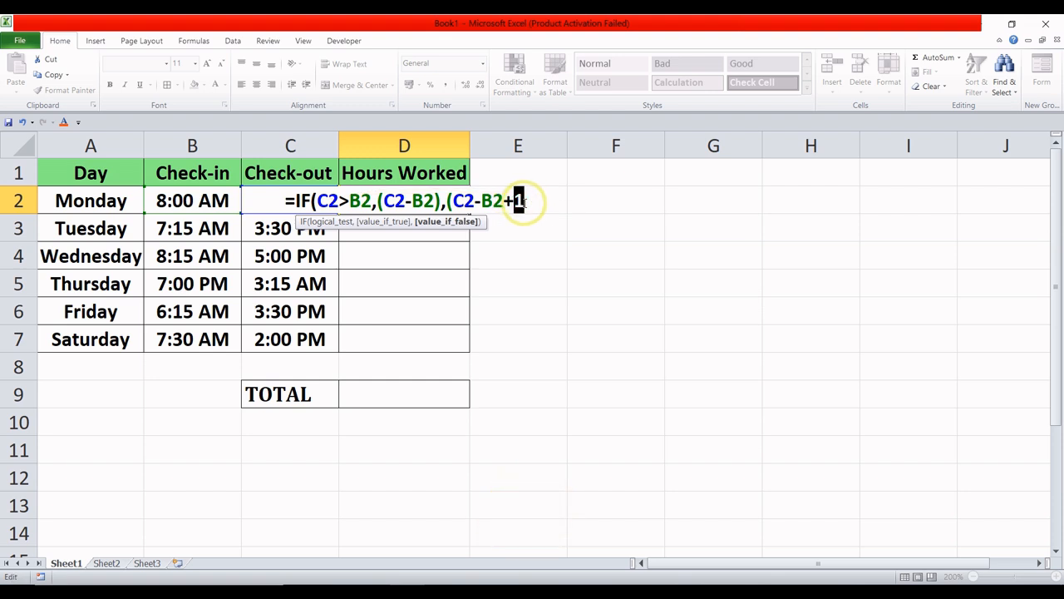
pyautogui.click(524, 211)
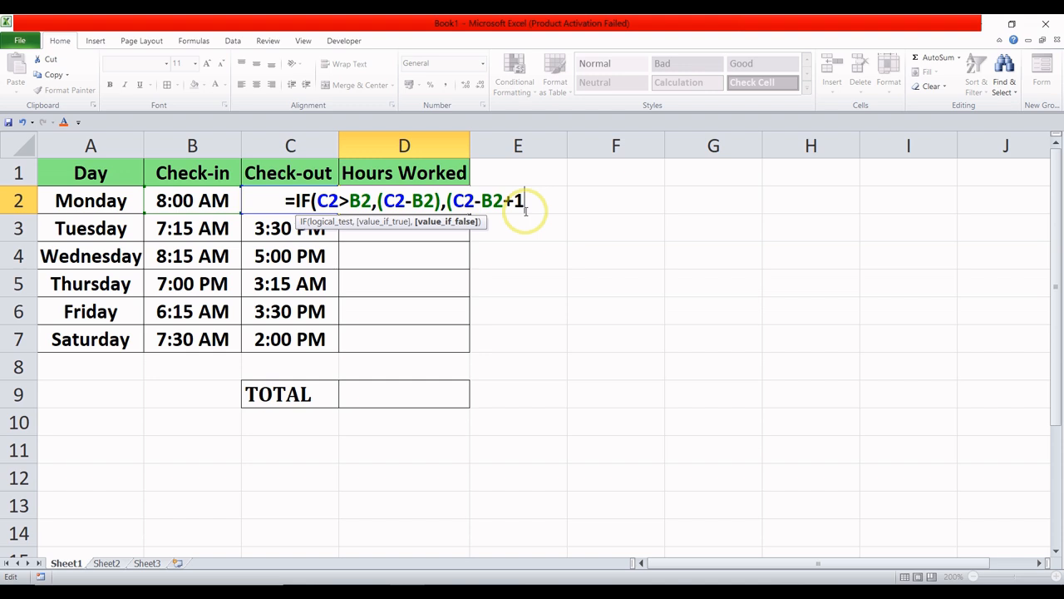
pyautogui.write(')')
pyautogui.write(')')
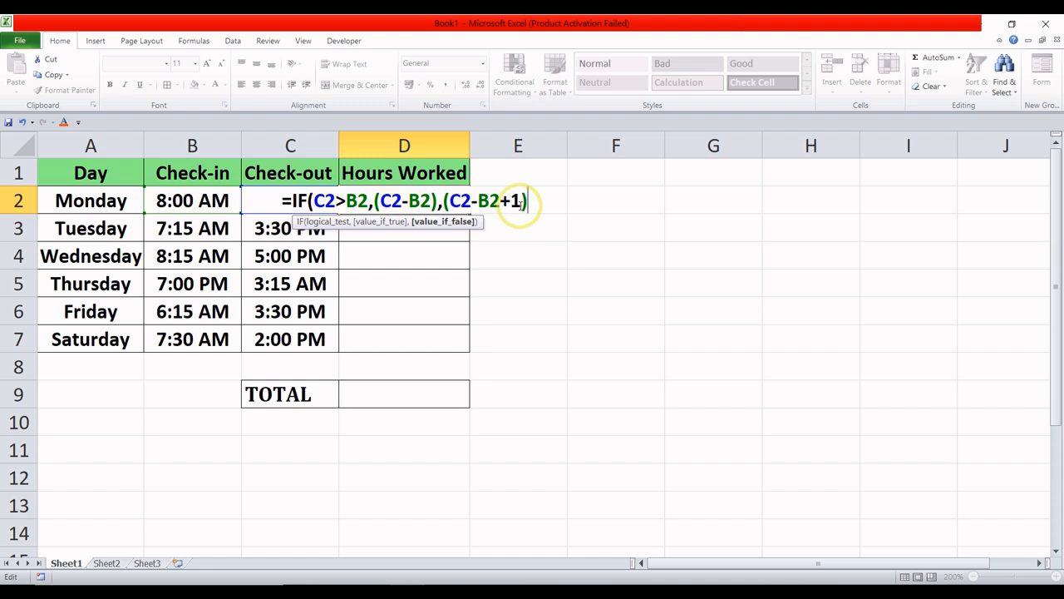
pyautogui.write(')')
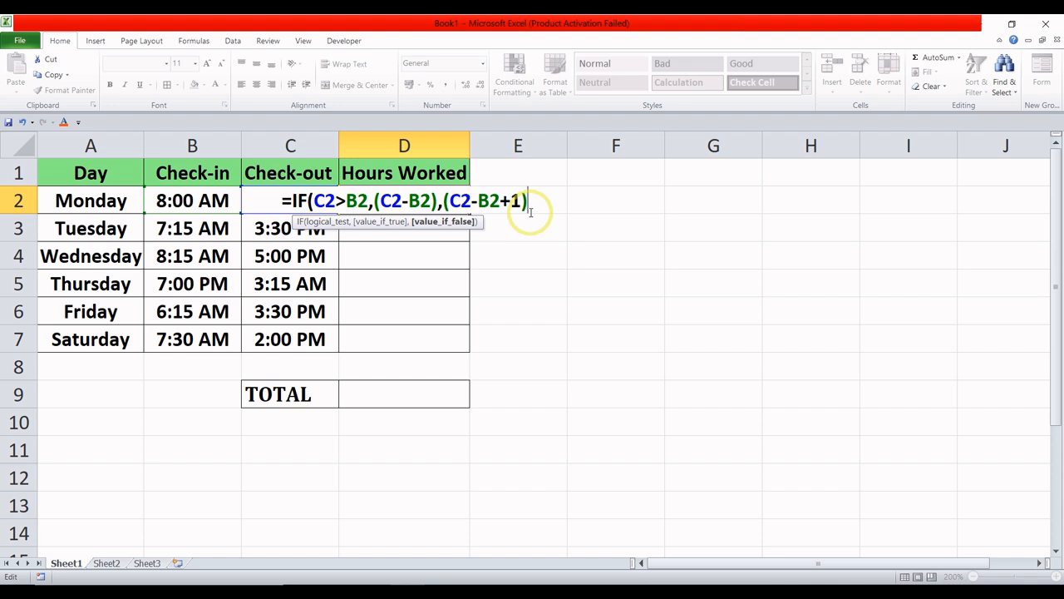
pyautogui.write(')')
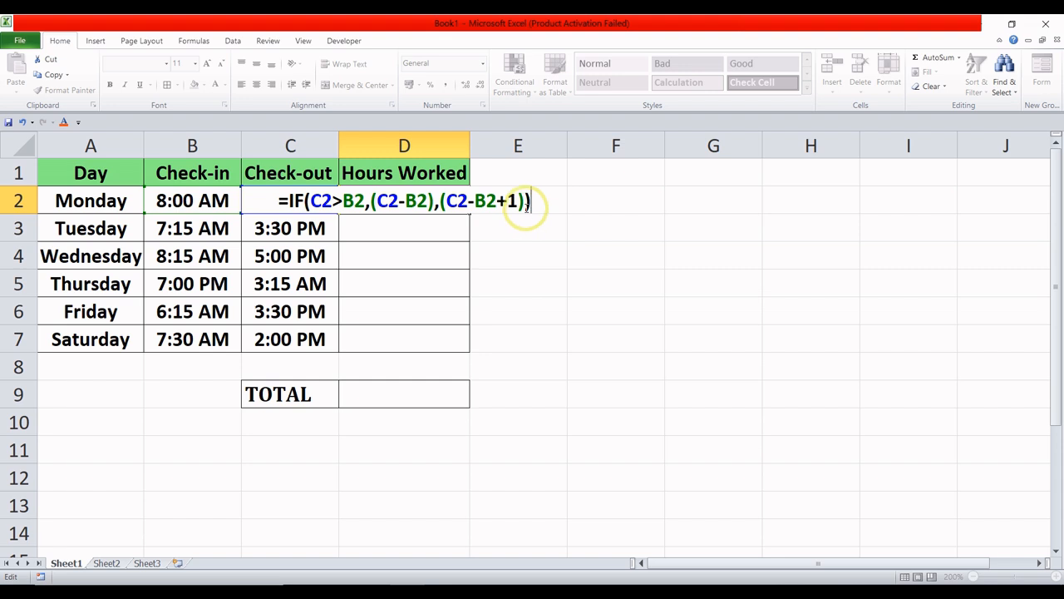
# - Multiply the IF result in D2 by 24 and enter the formula =IF(C2>B2,(C2-B2),(C2-B2+1))*24
pyautogui.moveTo(526, 208); pyautogui.dragTo(531, 206)
pyautogui.click(534, 206)
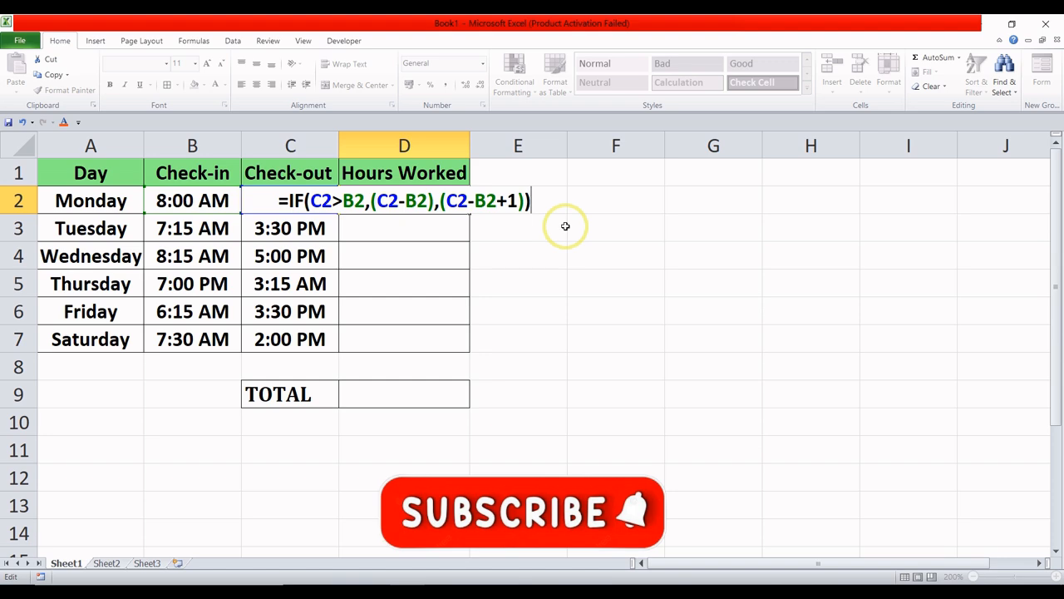
pyautogui.write('*2')
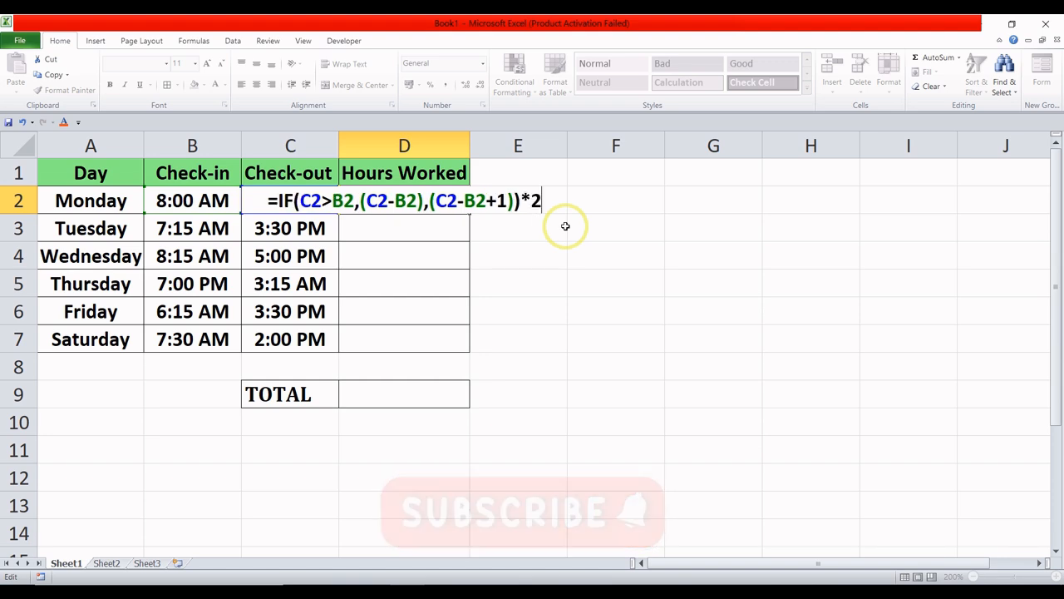
pyautogui.write('4')
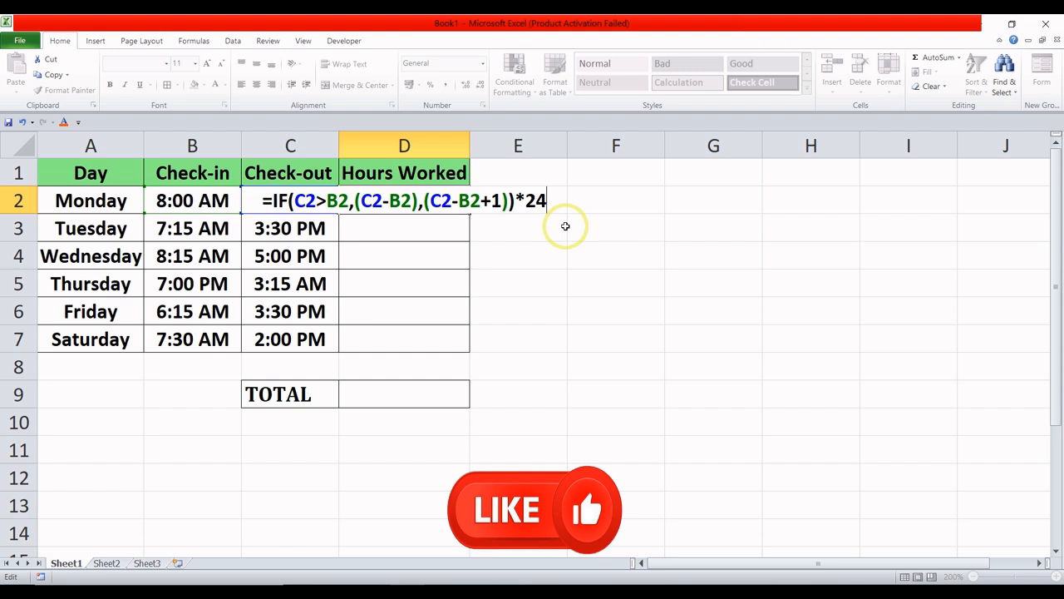
pyautogui.press('Return')
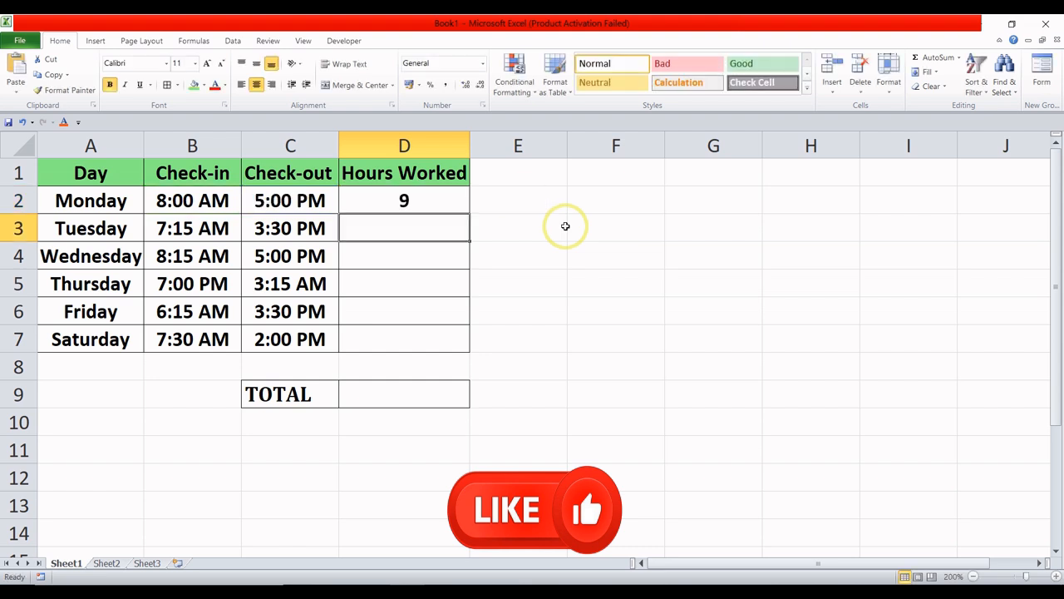
# - Fill Monday's IF formula from D2 down through Saturday in D7 and review each day's hours
pyautogui.click(444, 200)
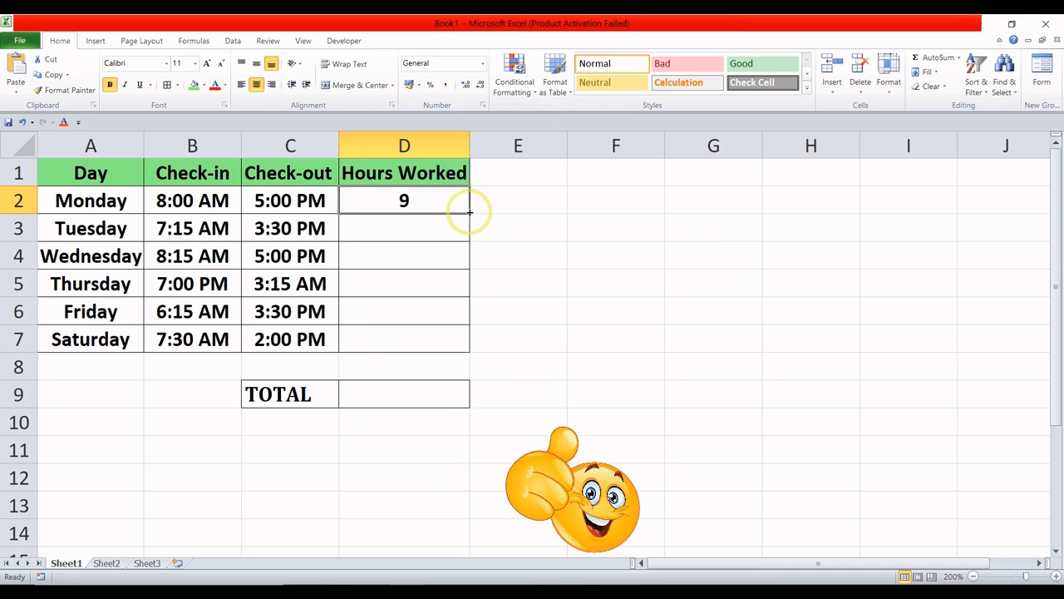
pyautogui.moveTo(469, 213); pyautogui.dragTo(471, 345)
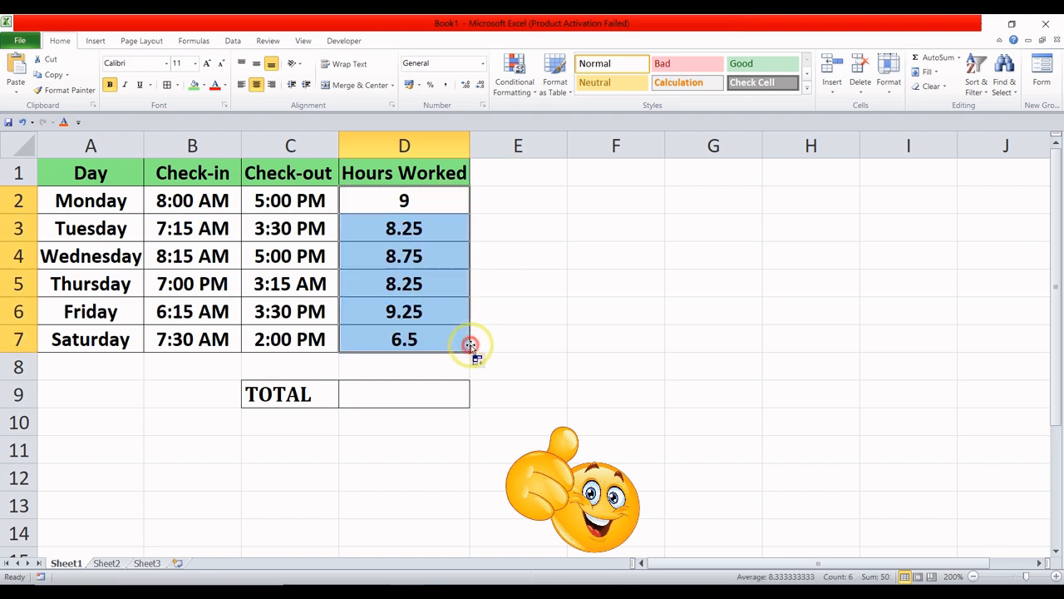
pyautogui.click(438, 221)
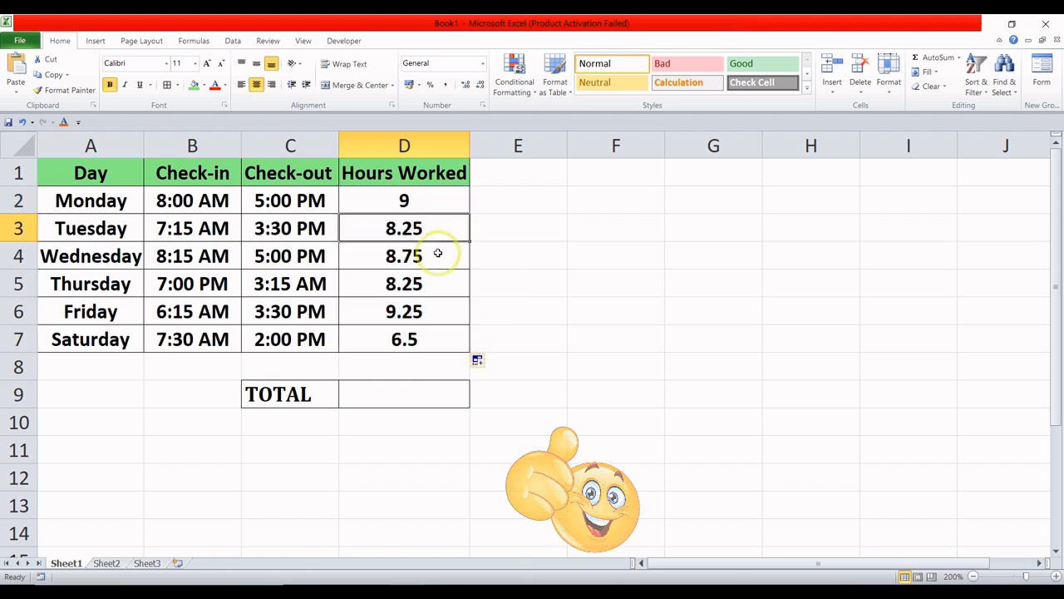
pyautogui.click(436, 254)
pyautogui.click(432, 284)
pyautogui.click(432, 311)
pyautogui.click(428, 337)
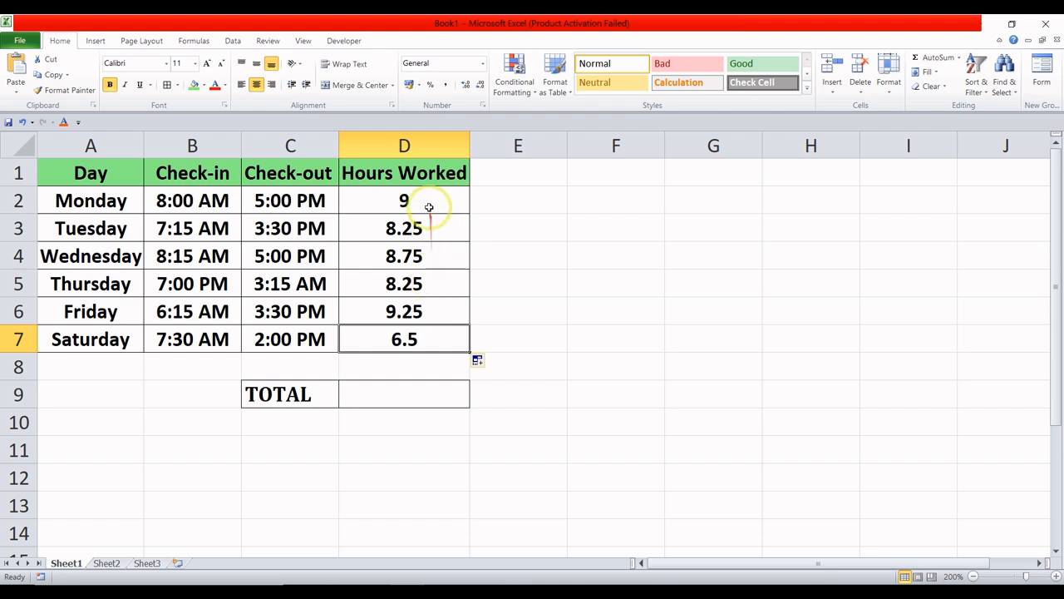
pyautogui.moveTo(429, 207); pyautogui.dragTo(429, 329)
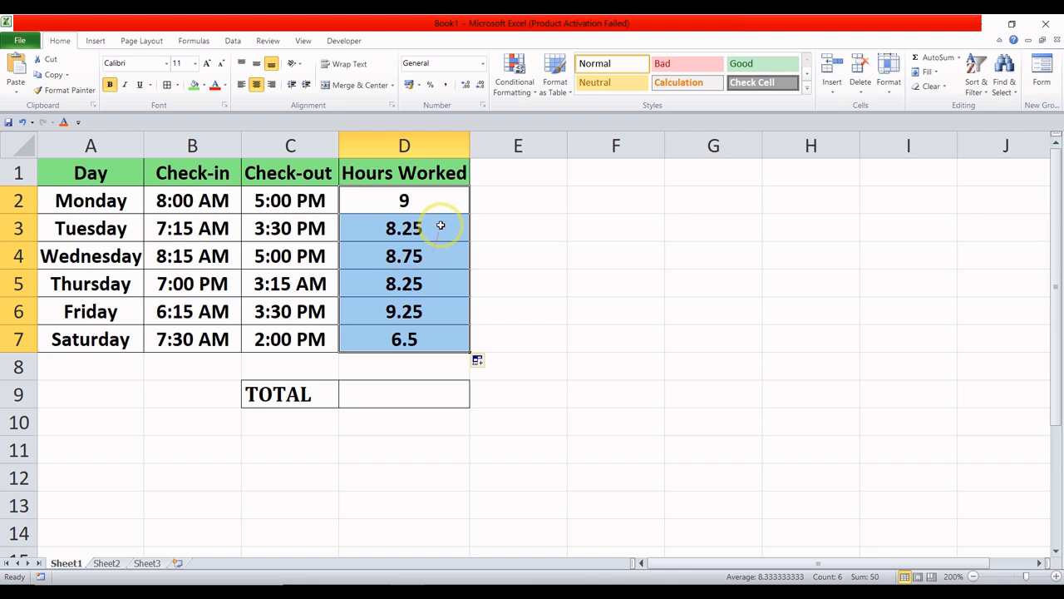
# - Total the Hours Worked in the TOTAL cell, D9, with =SUM(D2:D7) and review the result against the listed days
pyautogui.click(412, 393)
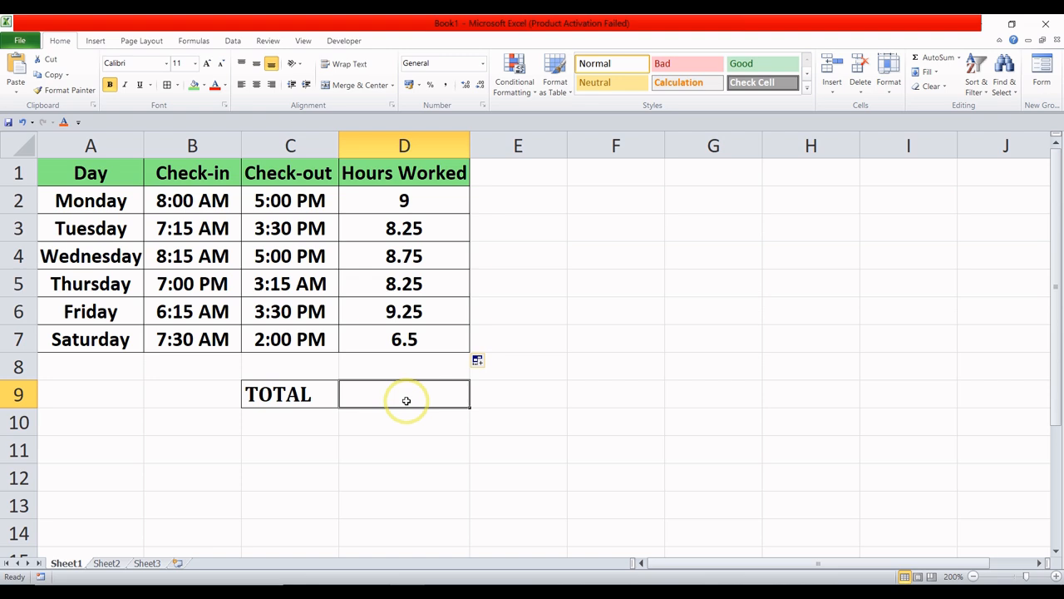
pyautogui.write('=')
pyautogui.write('SUM')
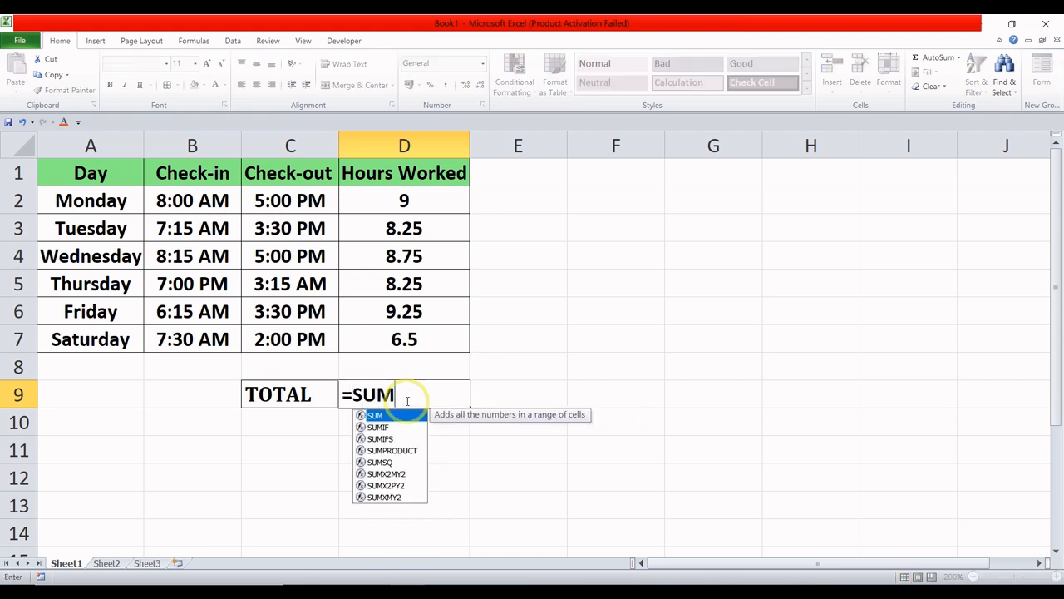
pyautogui.write('(')
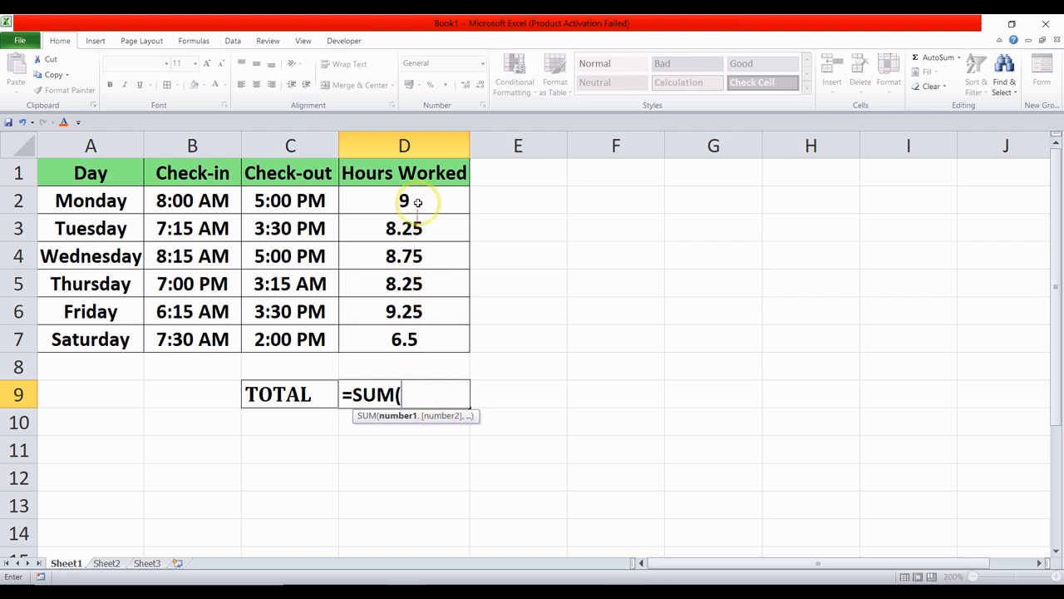
pyautogui.moveTo(418, 202); pyautogui.dragTo(419, 335)
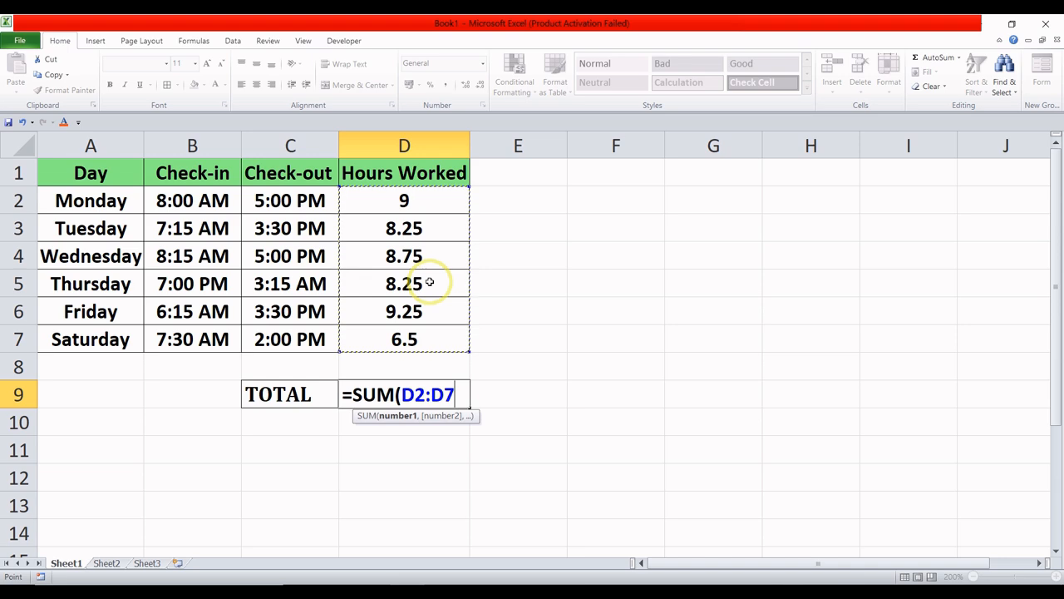
pyautogui.write(')')
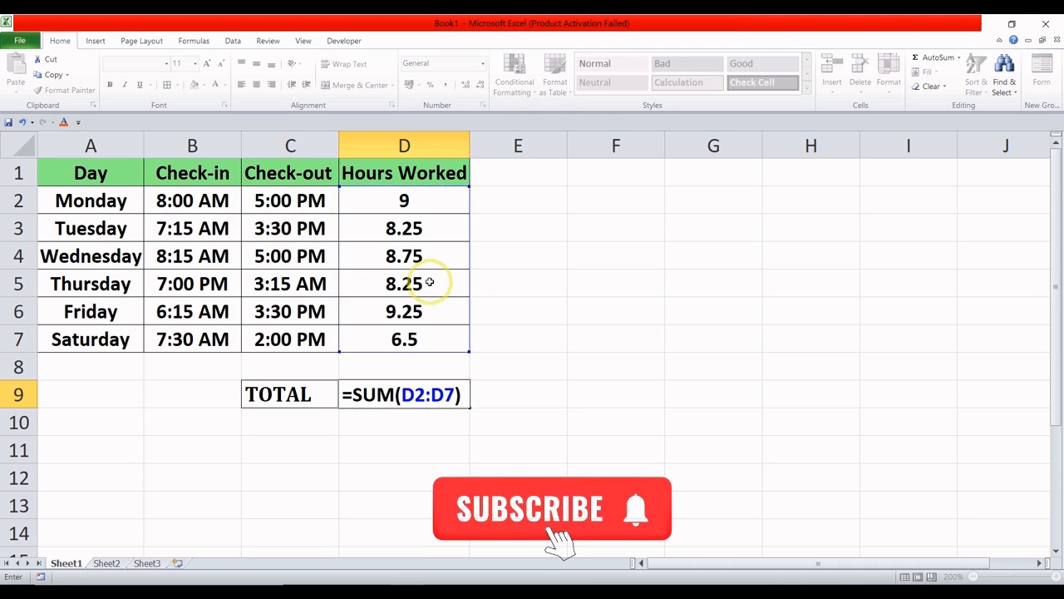
pyautogui.press('Return')
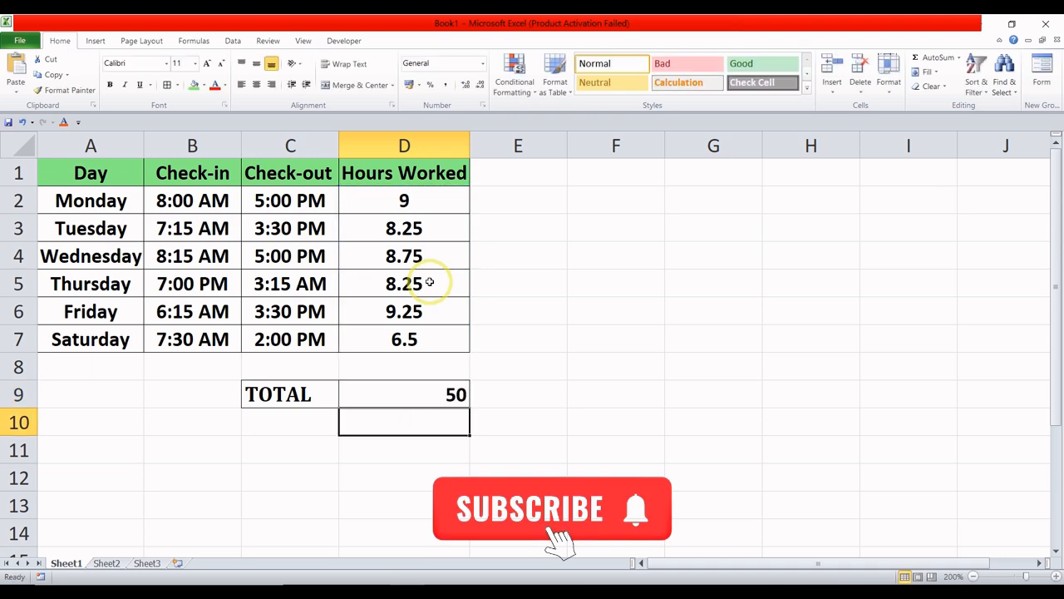
pyautogui.click(434, 391)
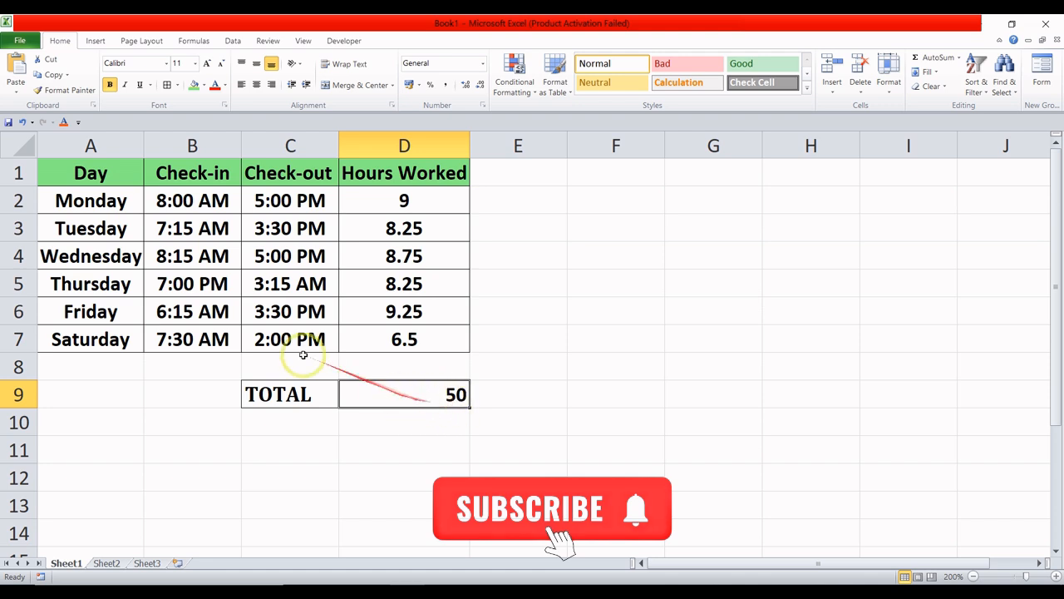
pyautogui.moveTo(117, 196); pyautogui.dragTo(119, 336)
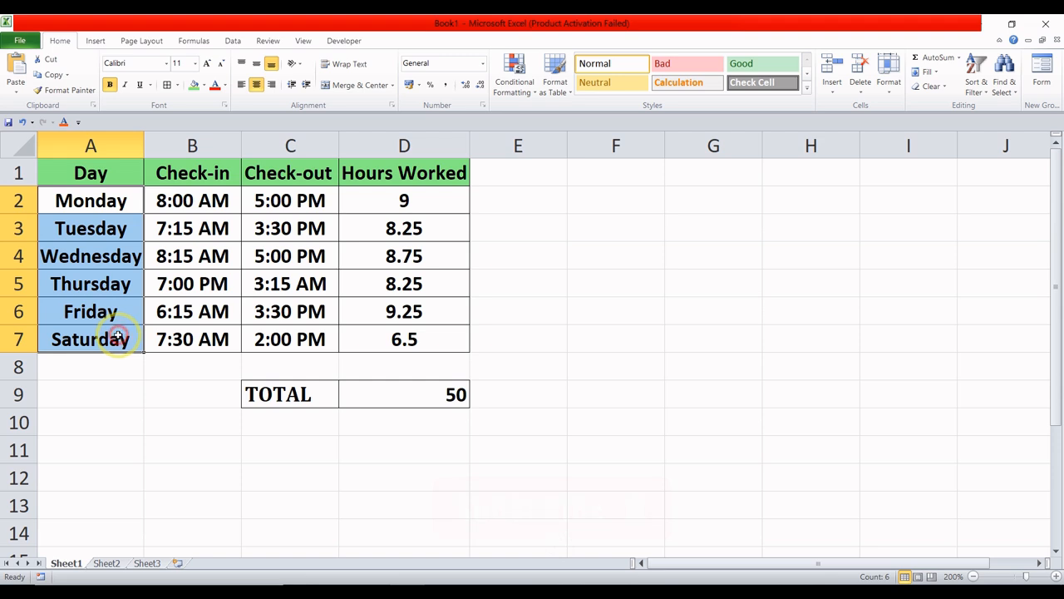
pyautogui.click(432, 394)
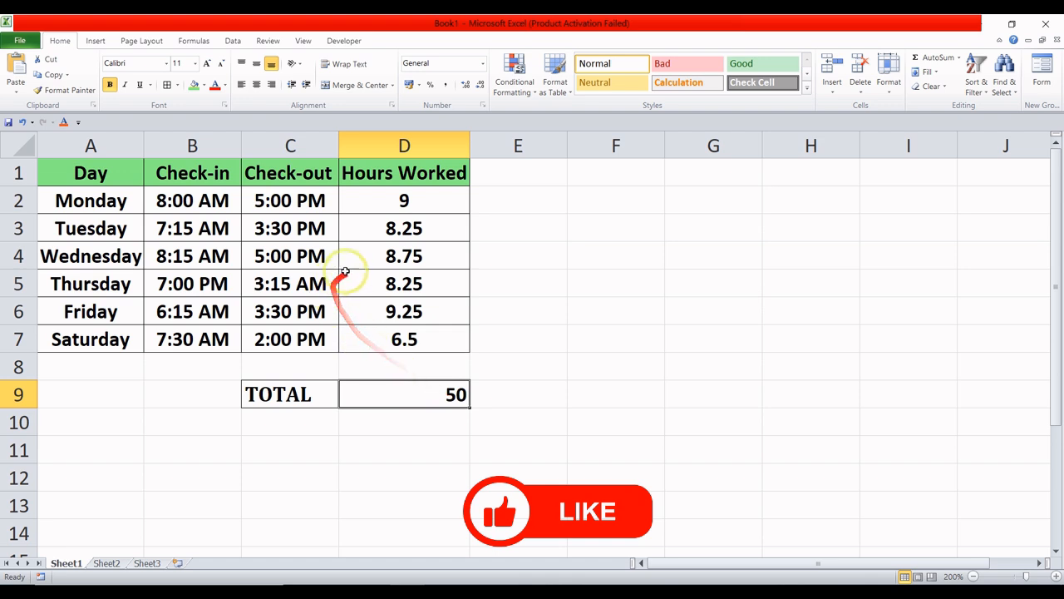
# - Change Monday's check-in time in B2 to 9:00 AM to test the Hours Worked formulas
pyautogui.click(406, 200)
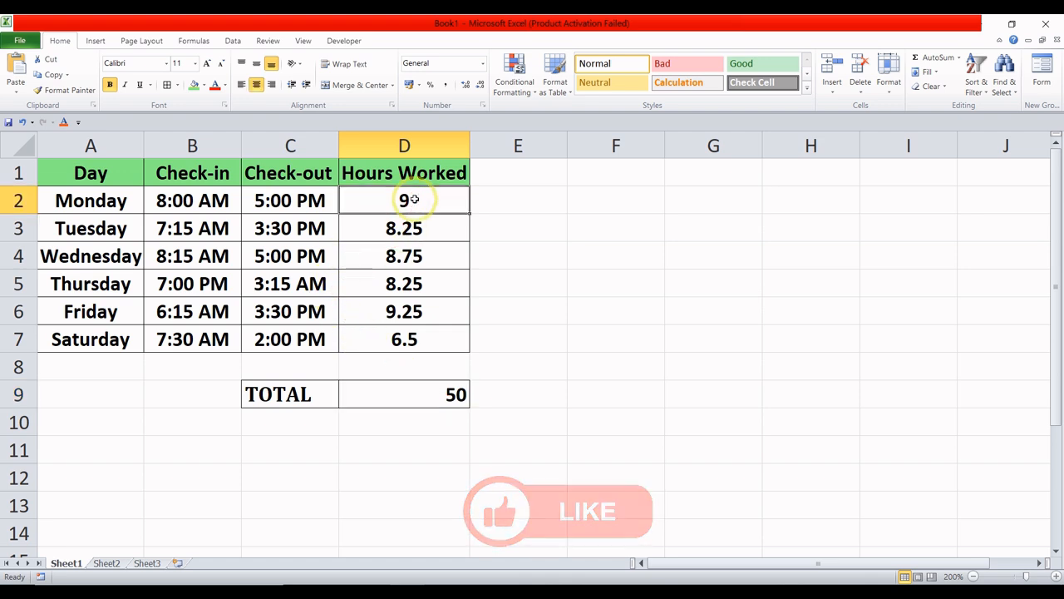
pyautogui.doubleClick(407, 199)
pyautogui.doubleClick(193, 200)
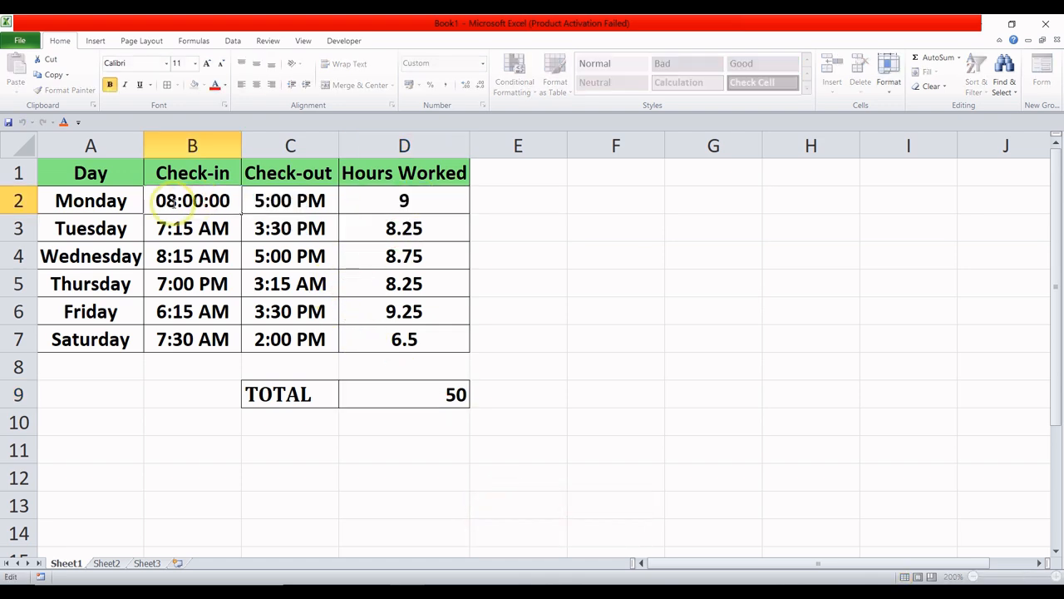
pyautogui.press('BackSpace')
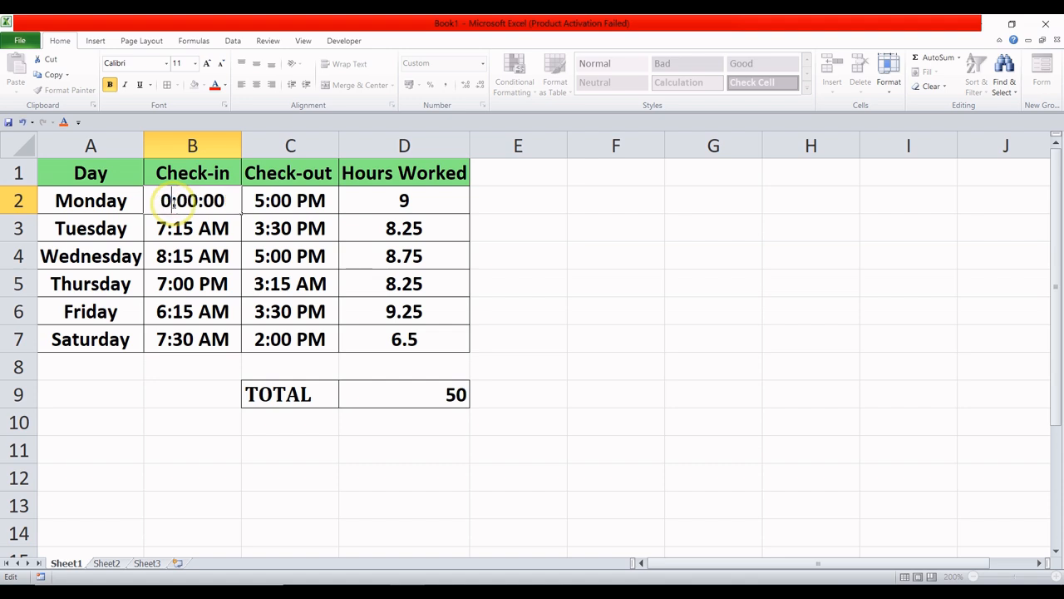
pyautogui.write('9')
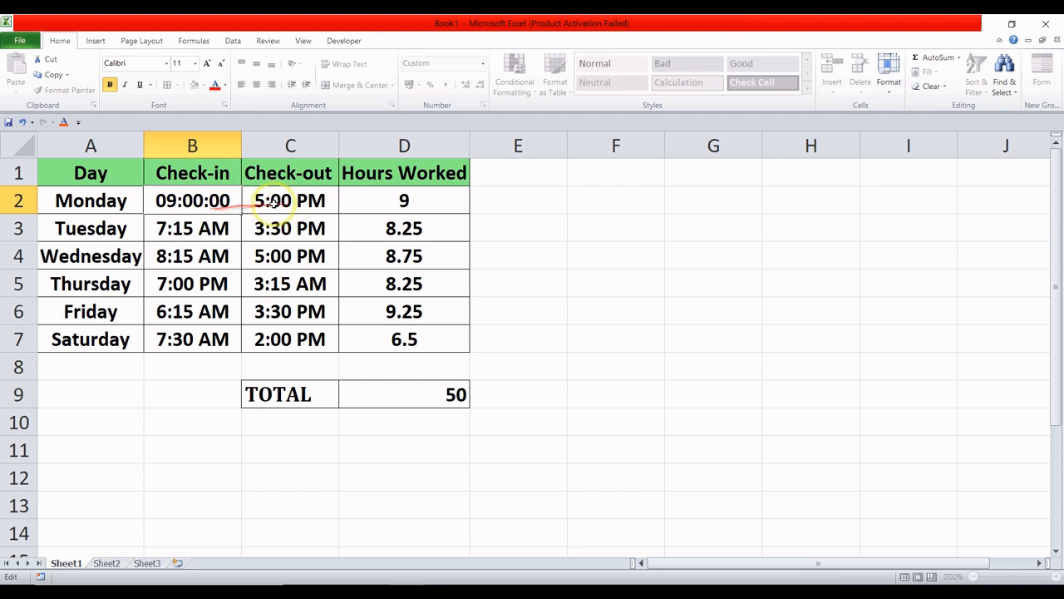
pyautogui.click(535, 222)
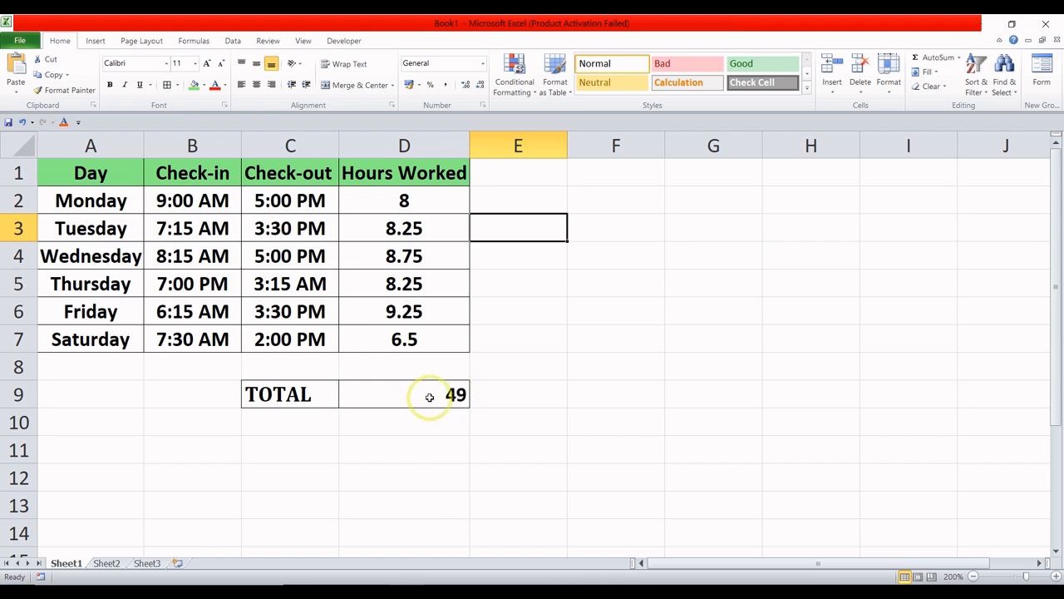
# - Change Thursday's check-in time in B5 to 4:00 PM and check the weekly total in D9
pyautogui.doubleClick(166, 284)
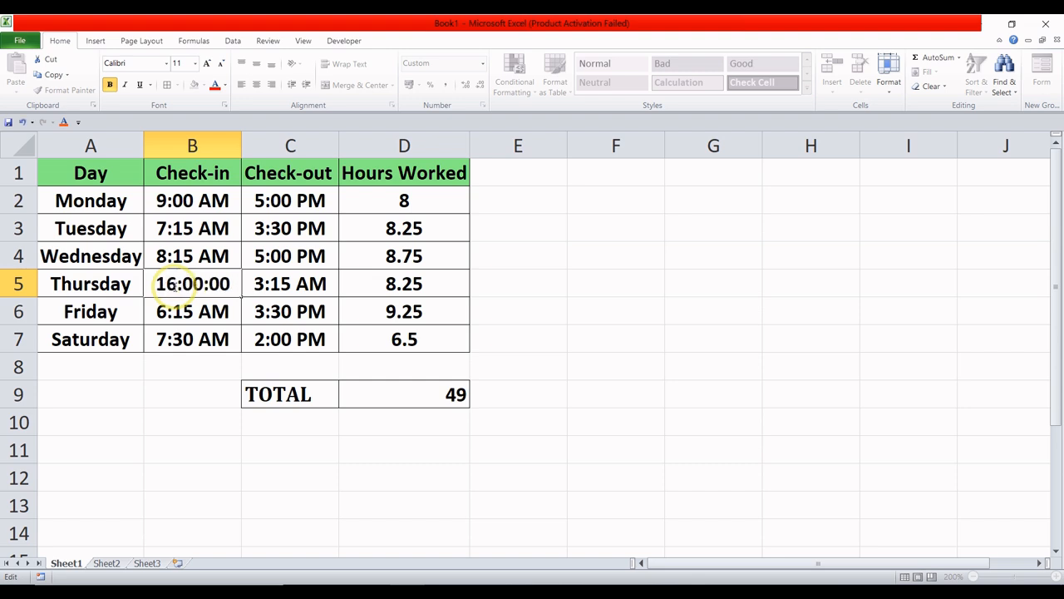
pyautogui.click(187, 364)
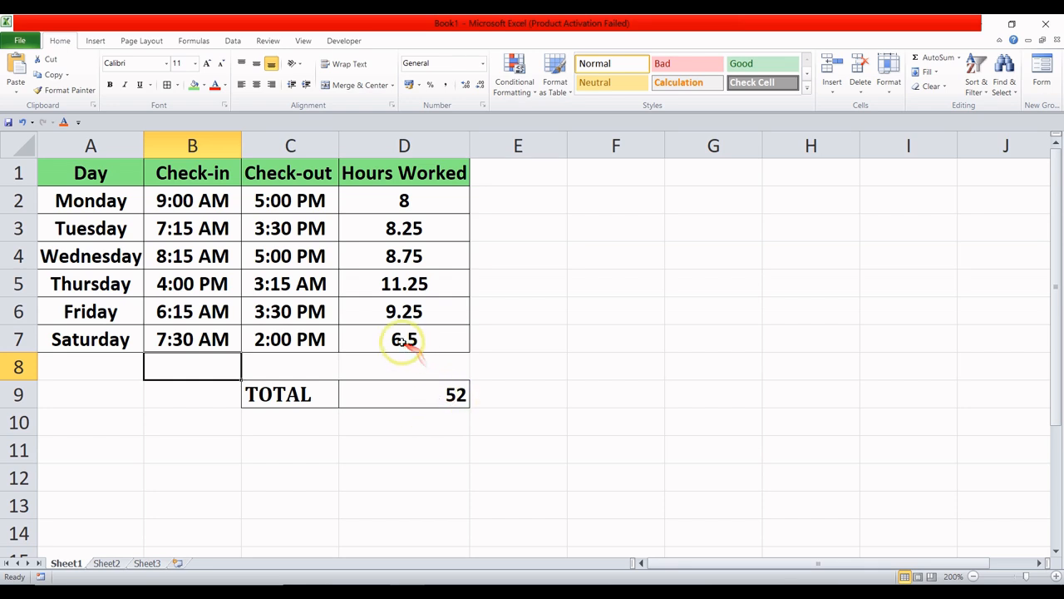
pyautogui.click(456, 394)
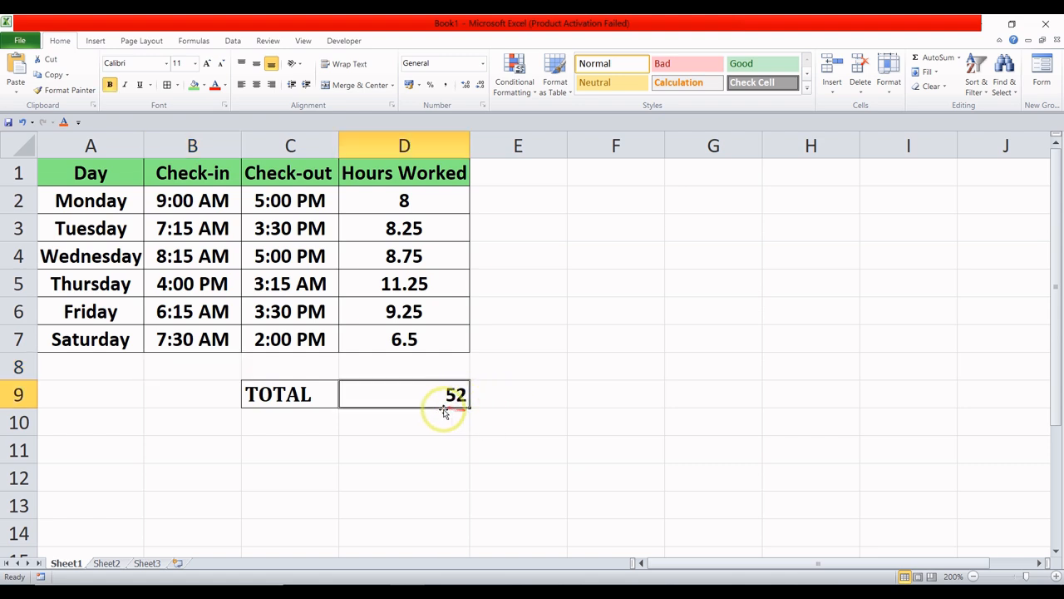